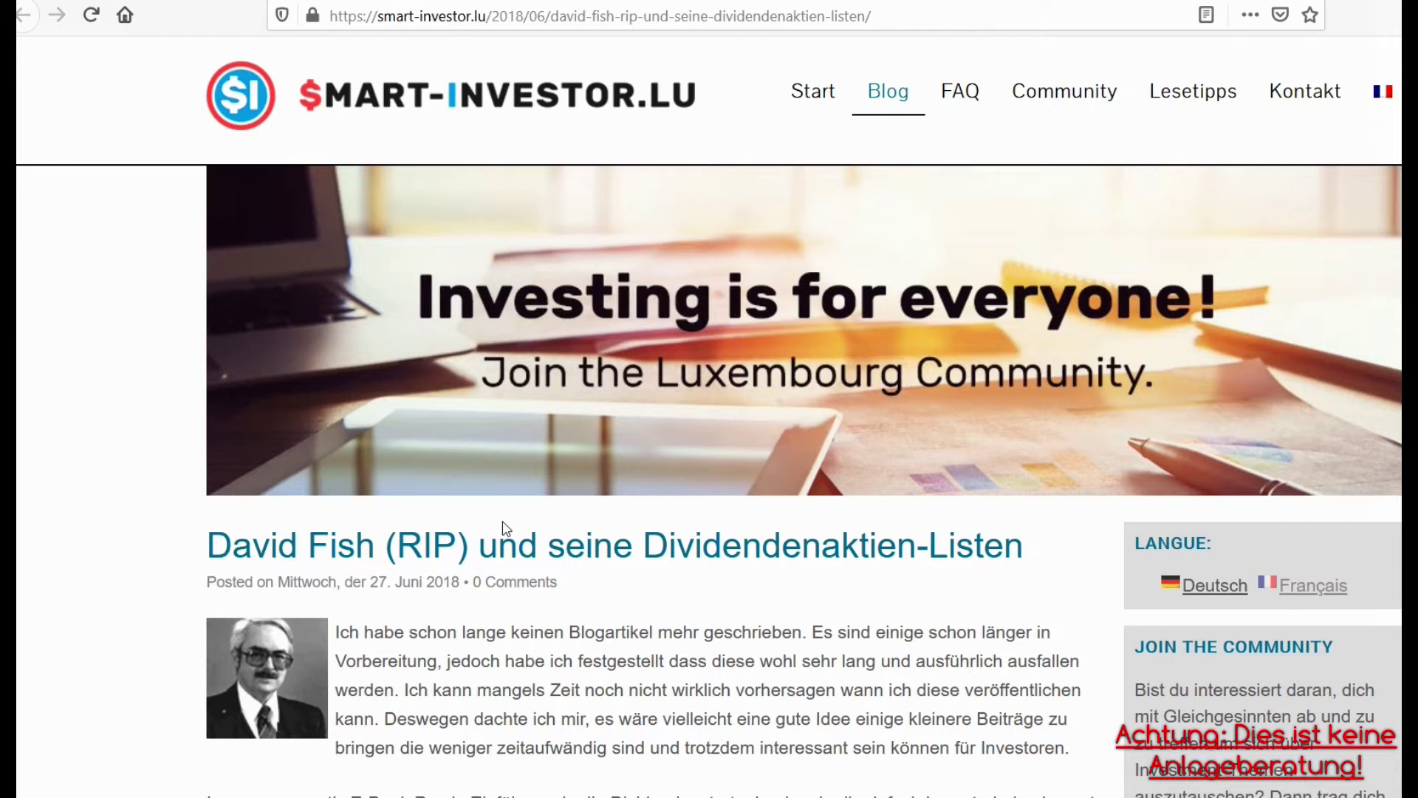
Scroll the David Fish article to the paragraph on Champions (25+ years), Challengers and Contenders.
scroll(506, 528, down, 1)
scroll(506, 527, down, 1)
scroll(503, 522, down, 1)
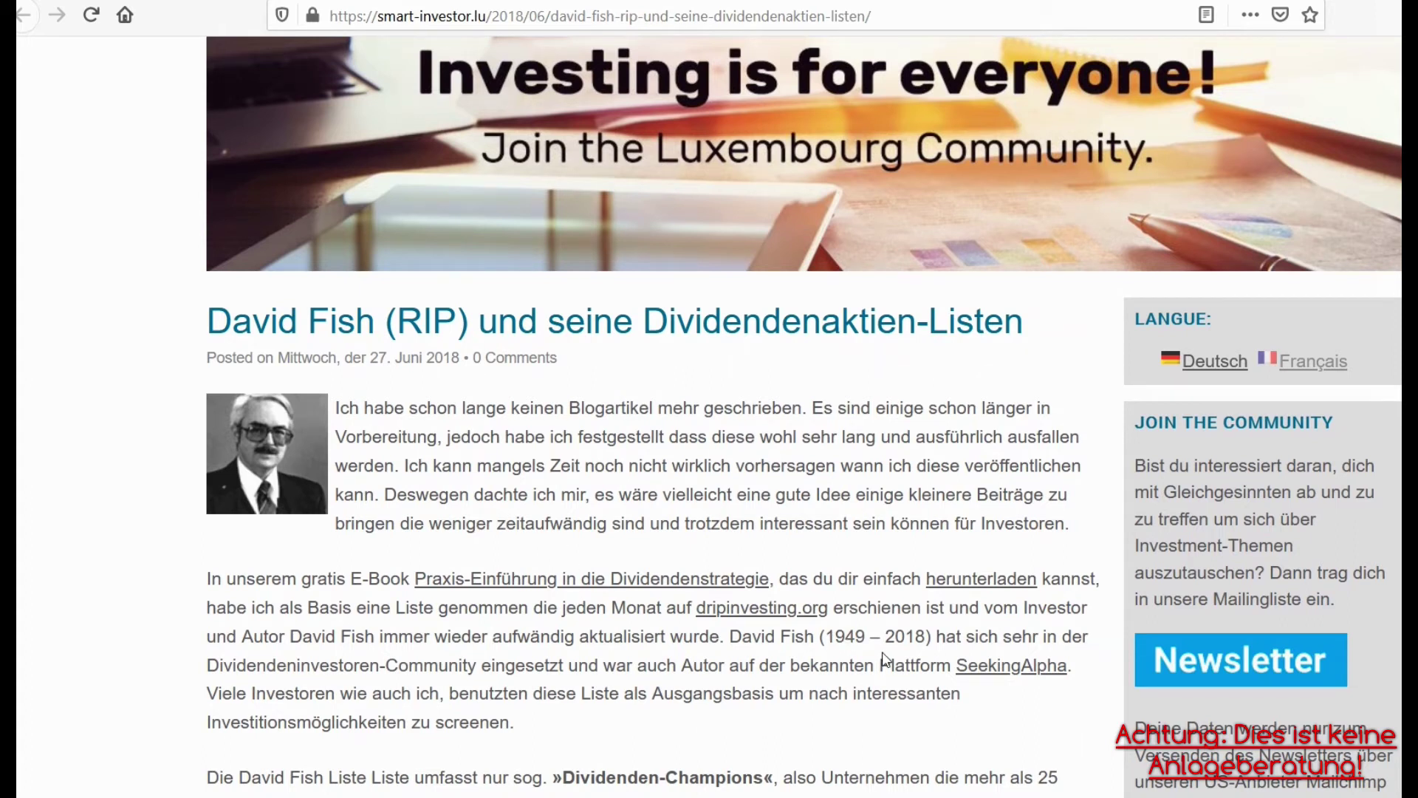
scroll(886, 658, down, 1)
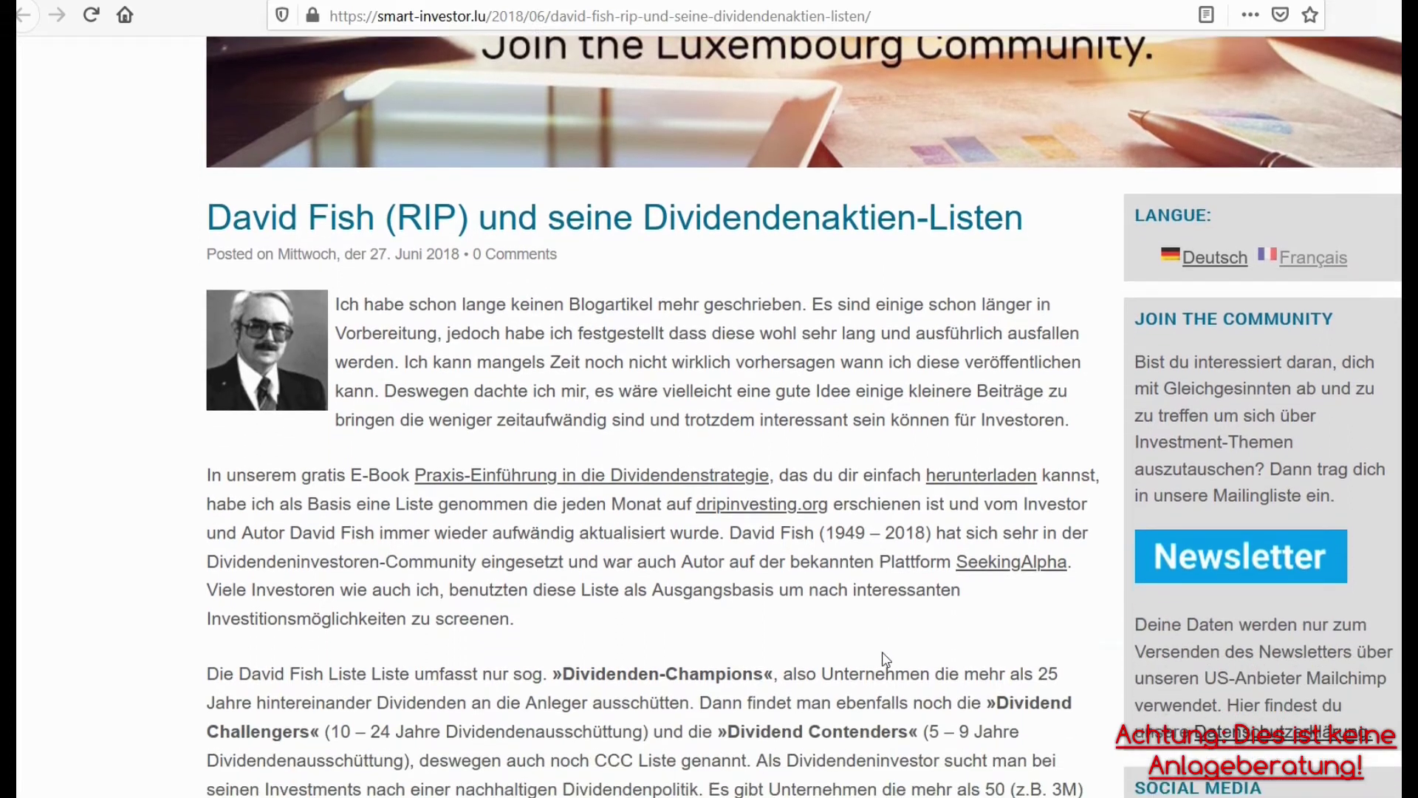
scroll(886, 657, down, 1)
scroll(885, 657, down, 1)
scroll(886, 657, down, 2)
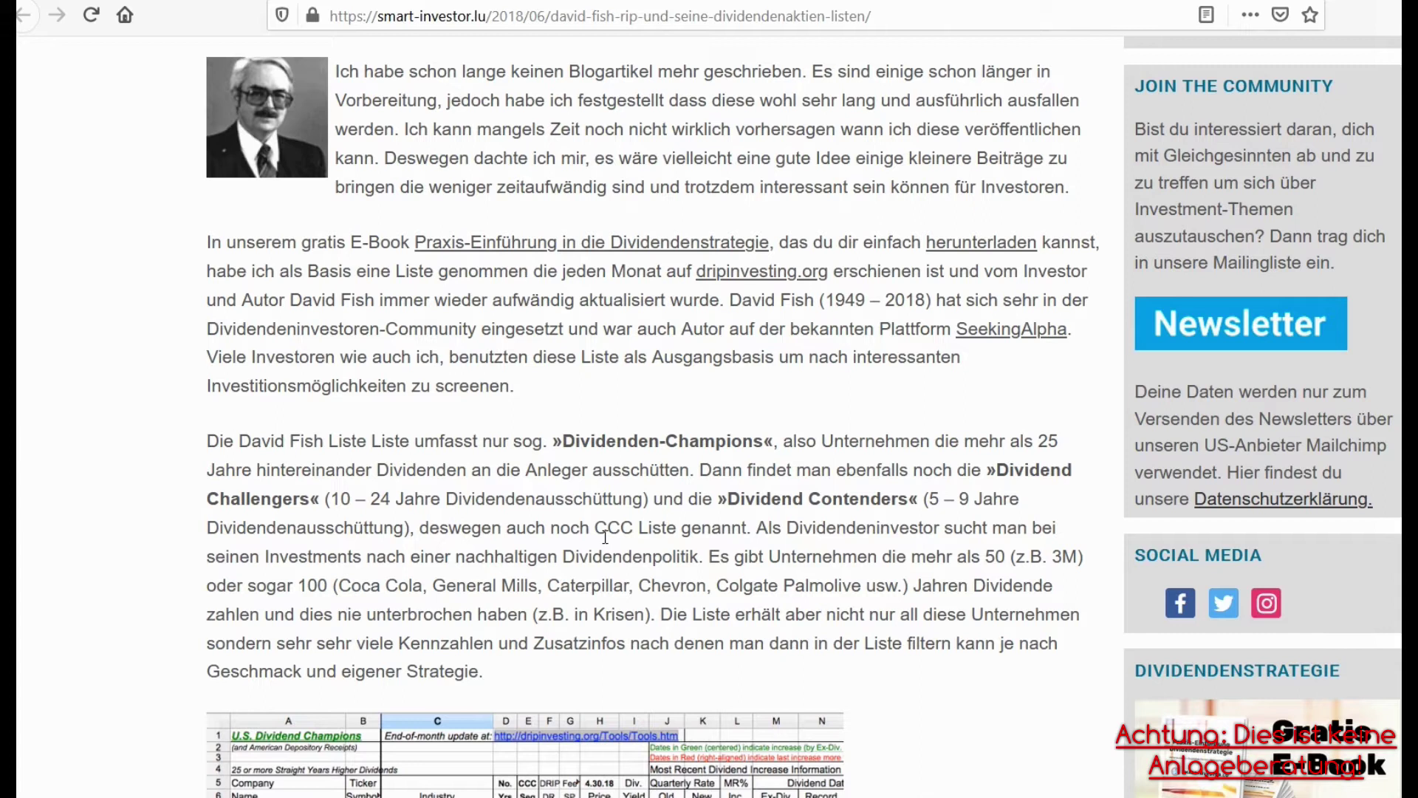
scroll(605, 537, down, 3)
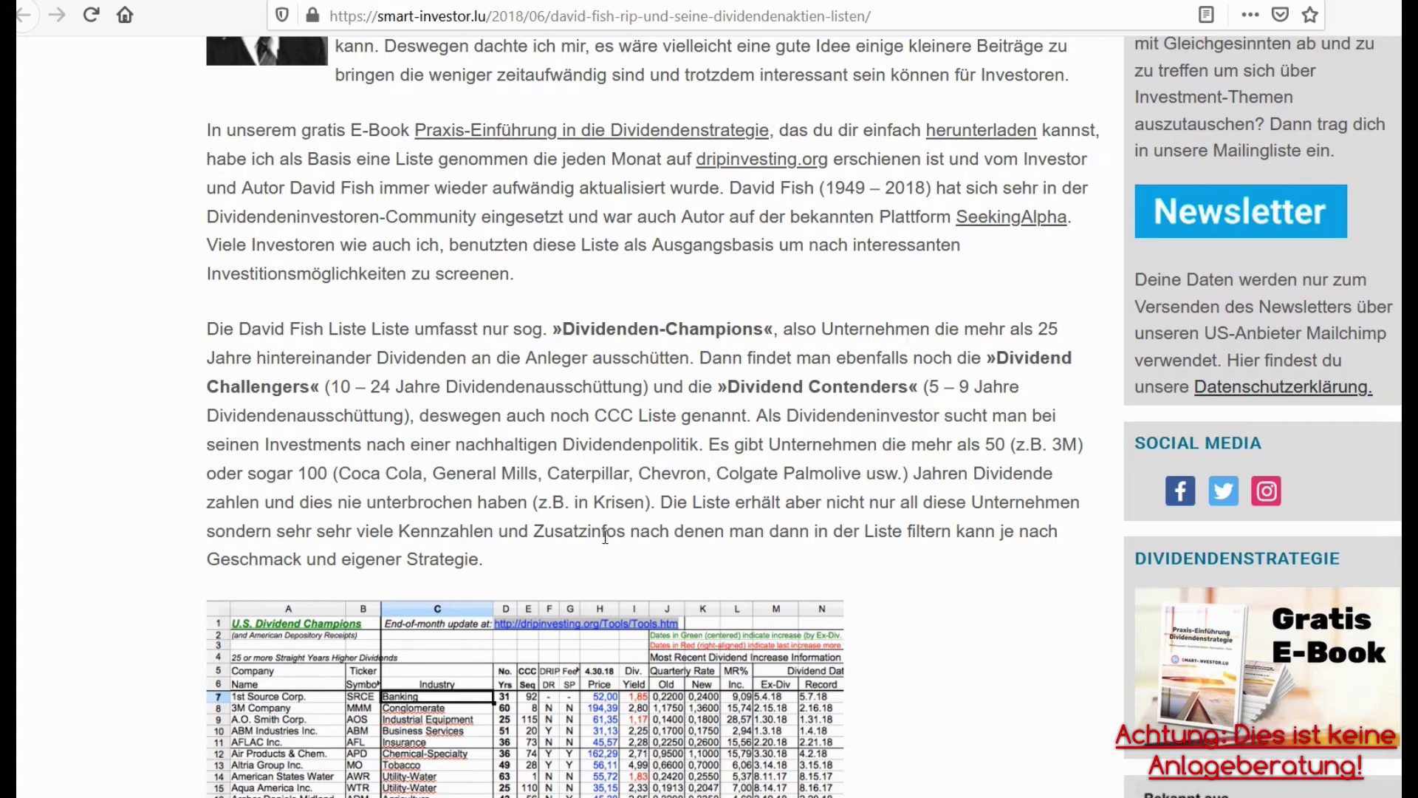
scroll(605, 537, down, 5)
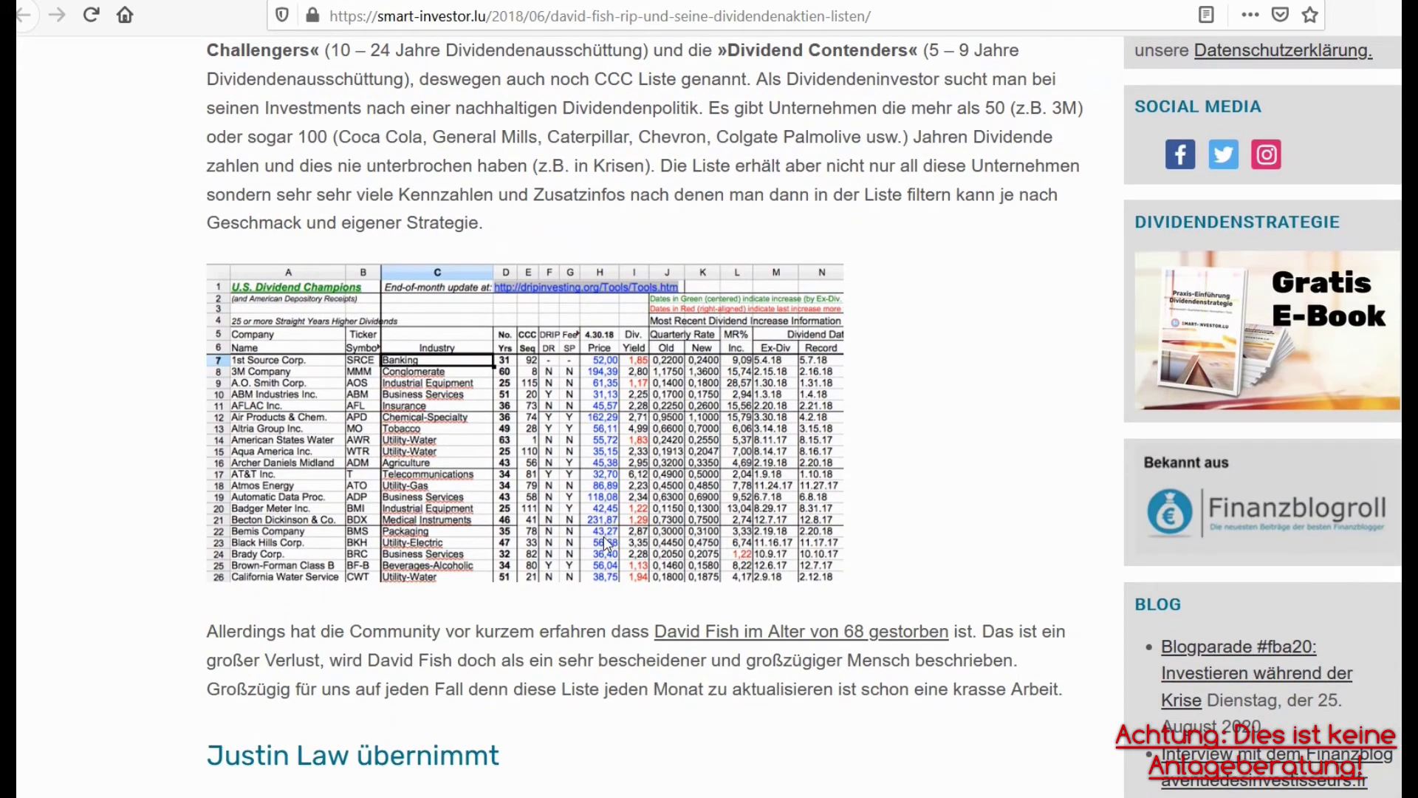
scroll(605, 541, up, 2)
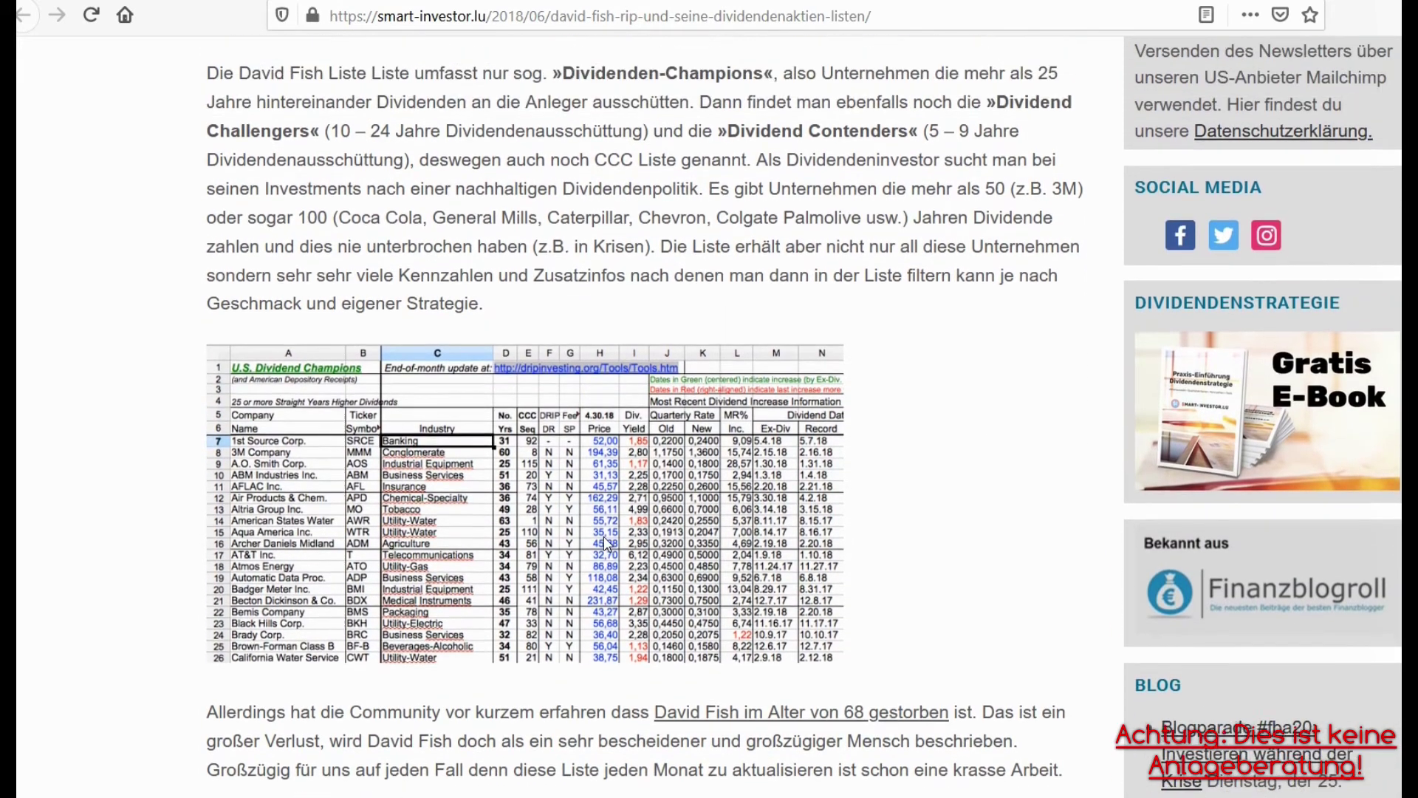
scroll(606, 542, up, 2)
scroll(605, 539, up, 1)
scroll(605, 537, down, 1)
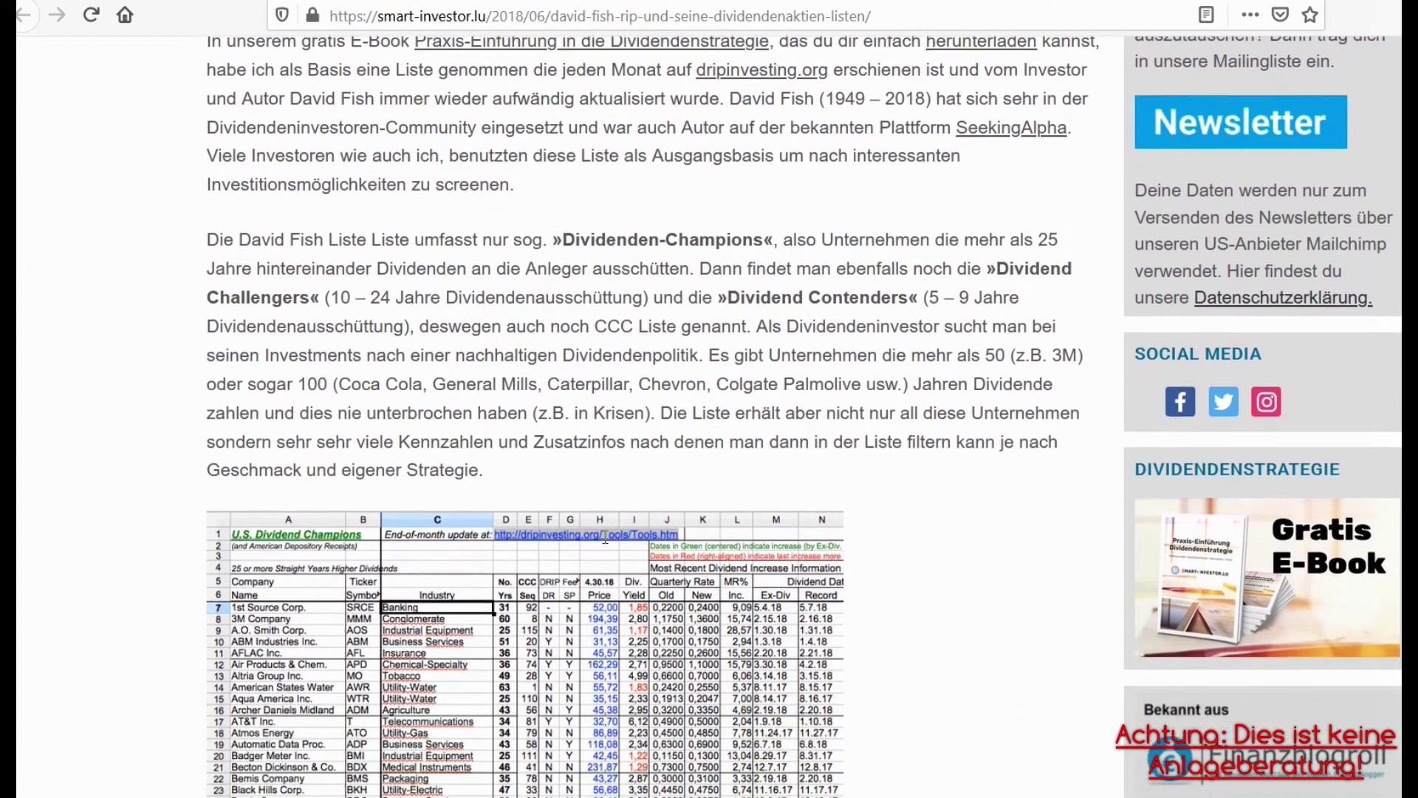
scroll(605, 539, down, 2)
scroll(605, 541, down, 2)
scroll(605, 545, down, 2)
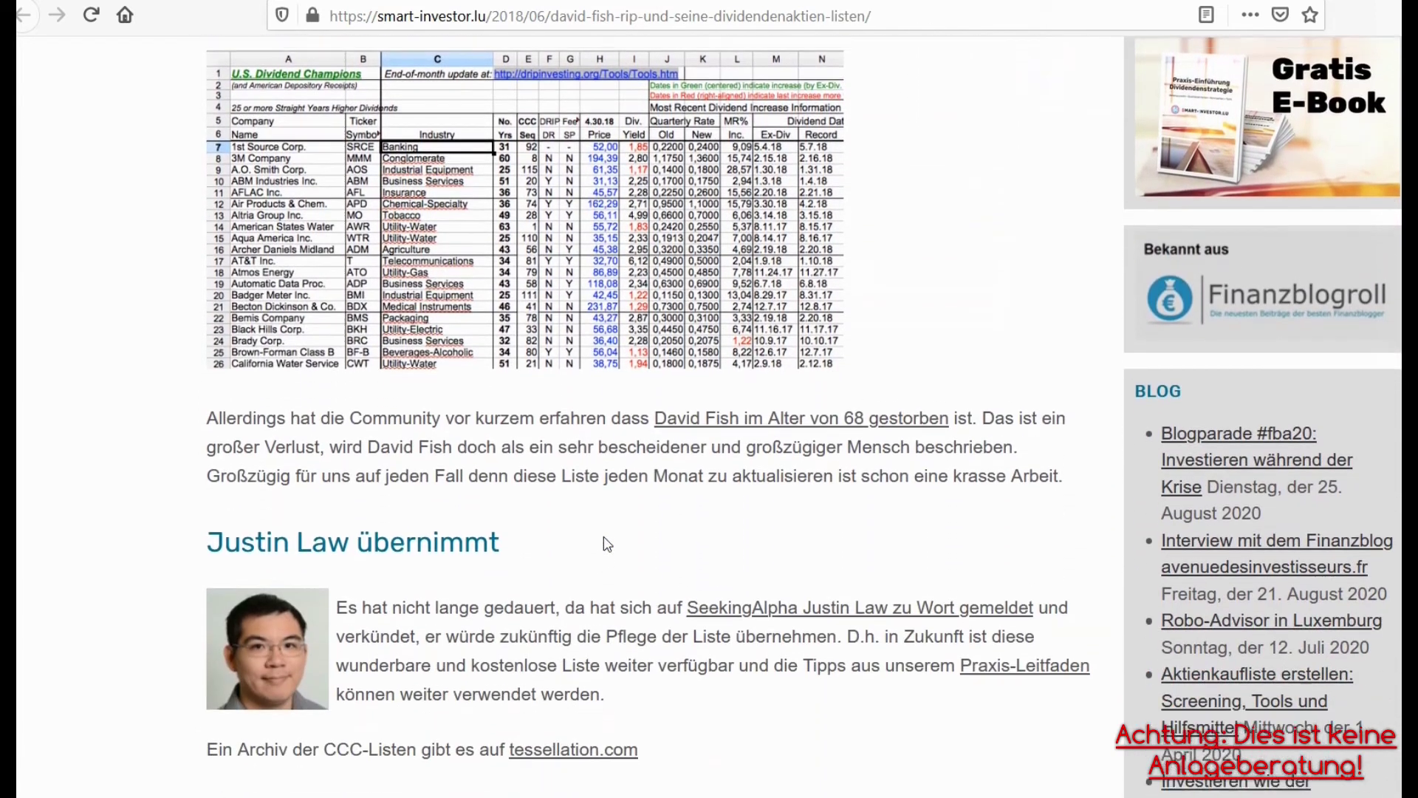
scroll(605, 544, down, 2)
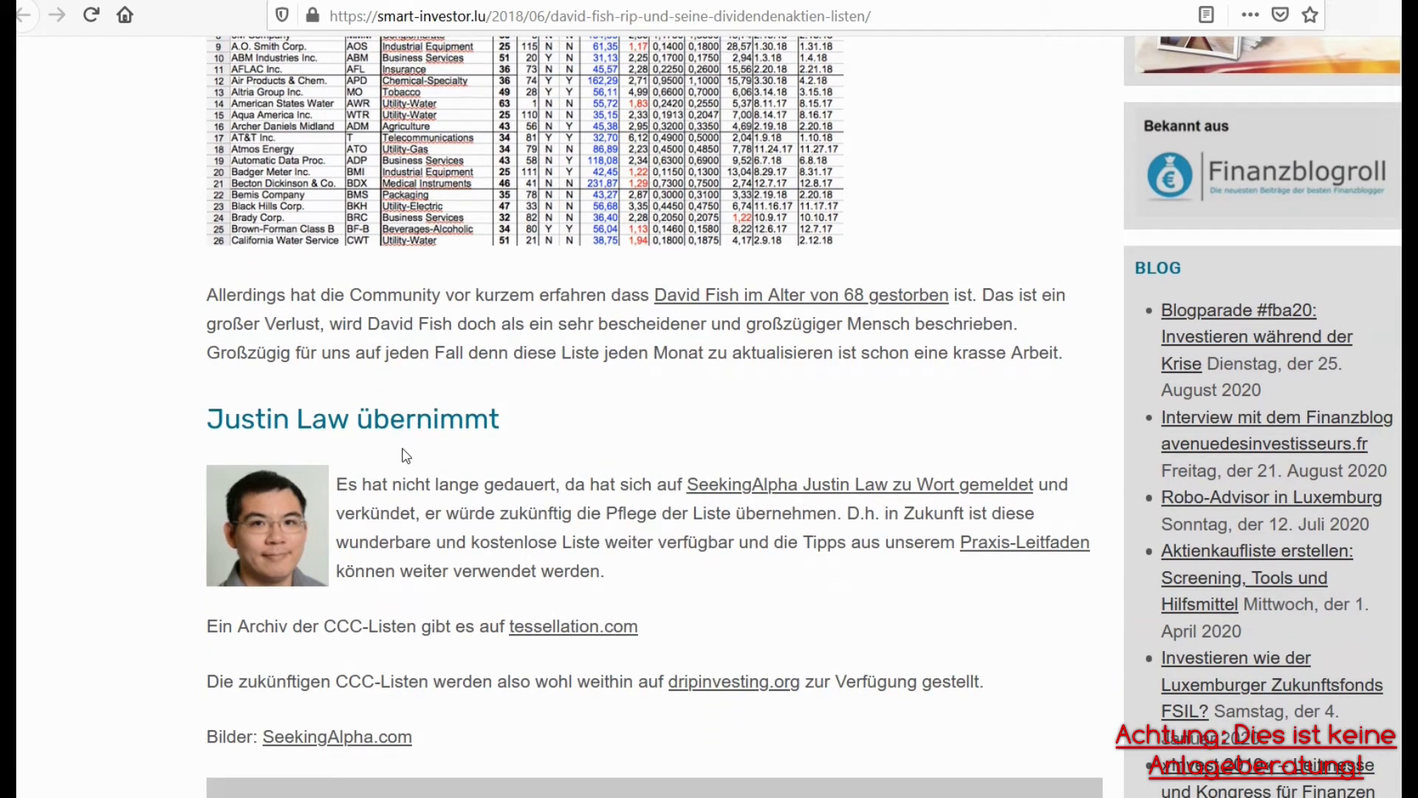
scroll(406, 455, down, 2)
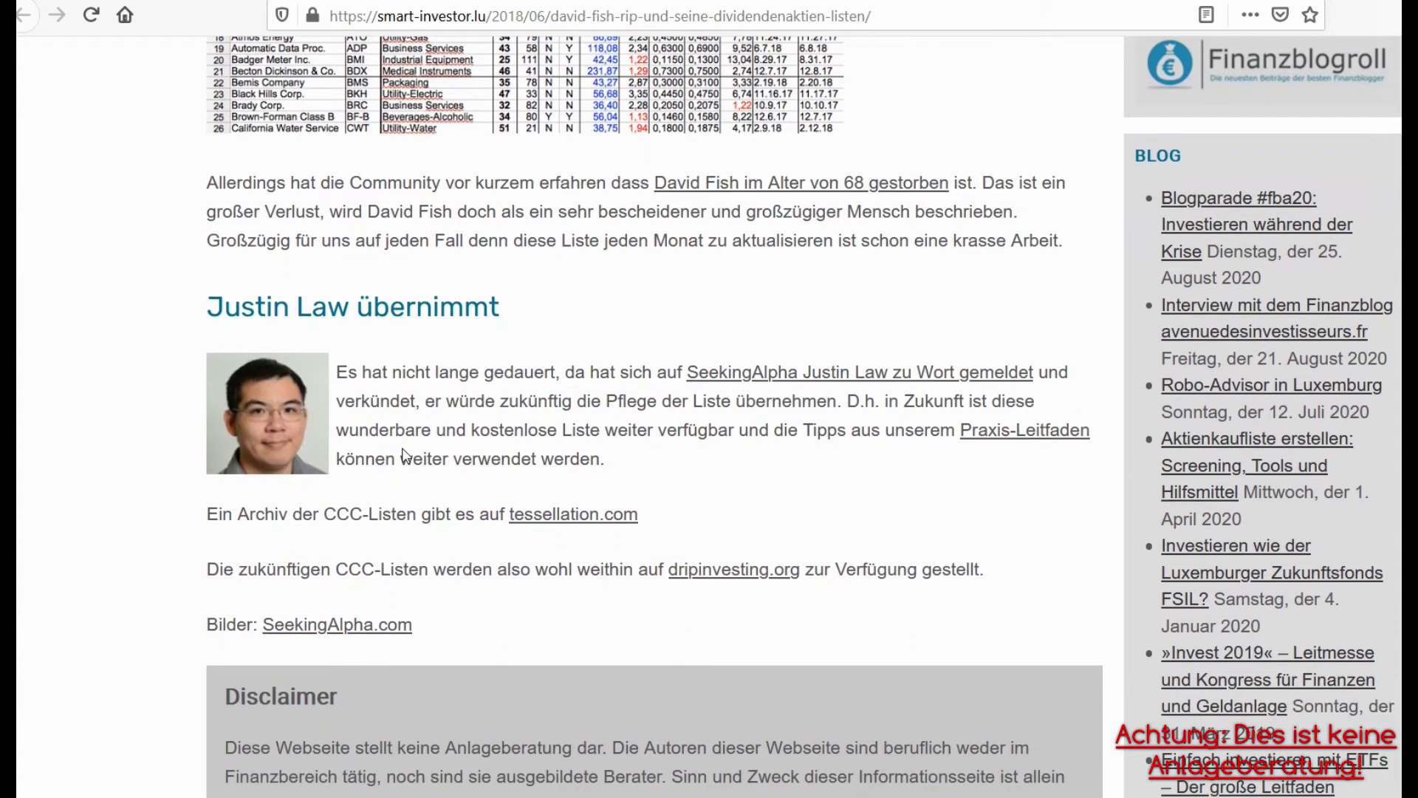
scroll(406, 455, up, 2)
scroll(405, 455, up, 6)
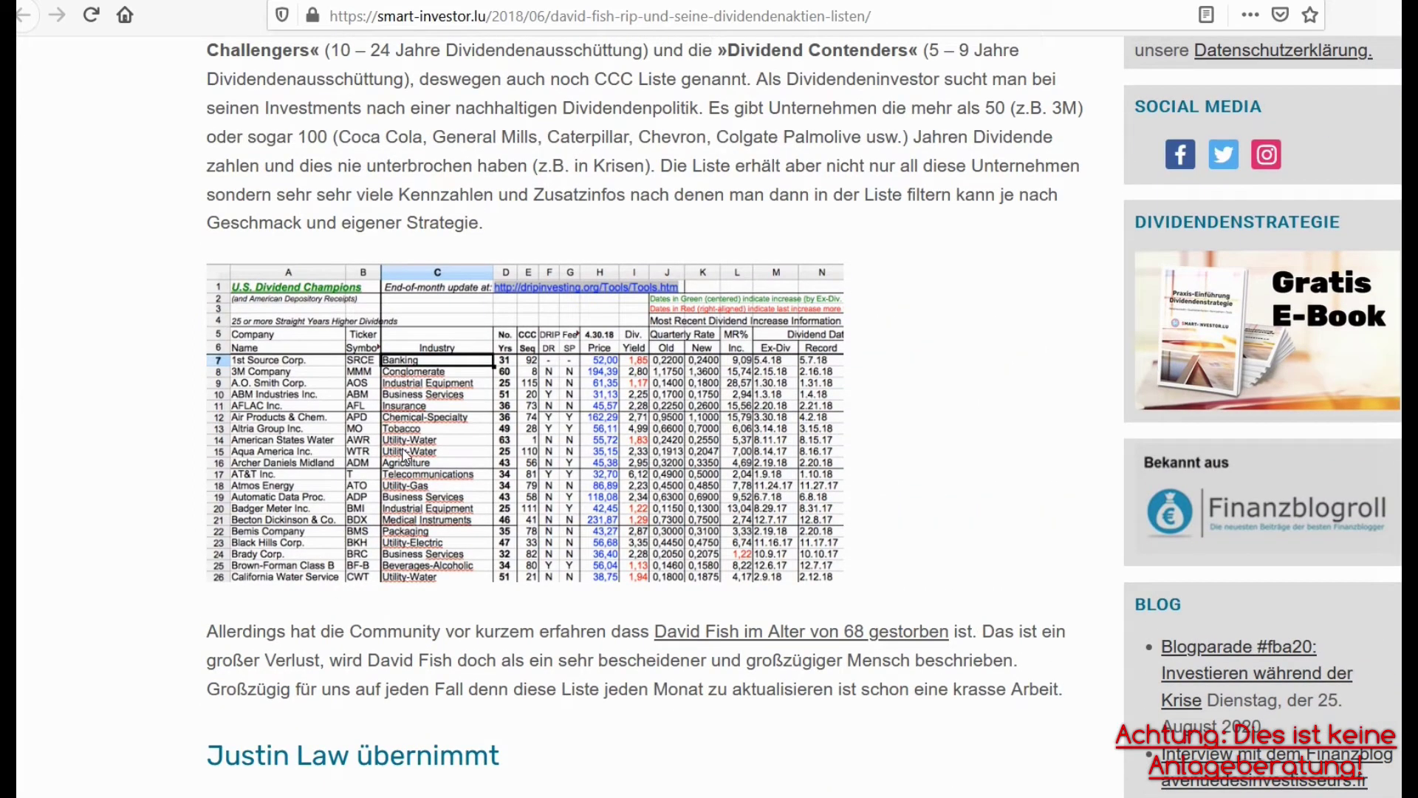
scroll(404, 454, up, 1)
scroll(405, 453, up, 1)
scroll(404, 454, up, 2)
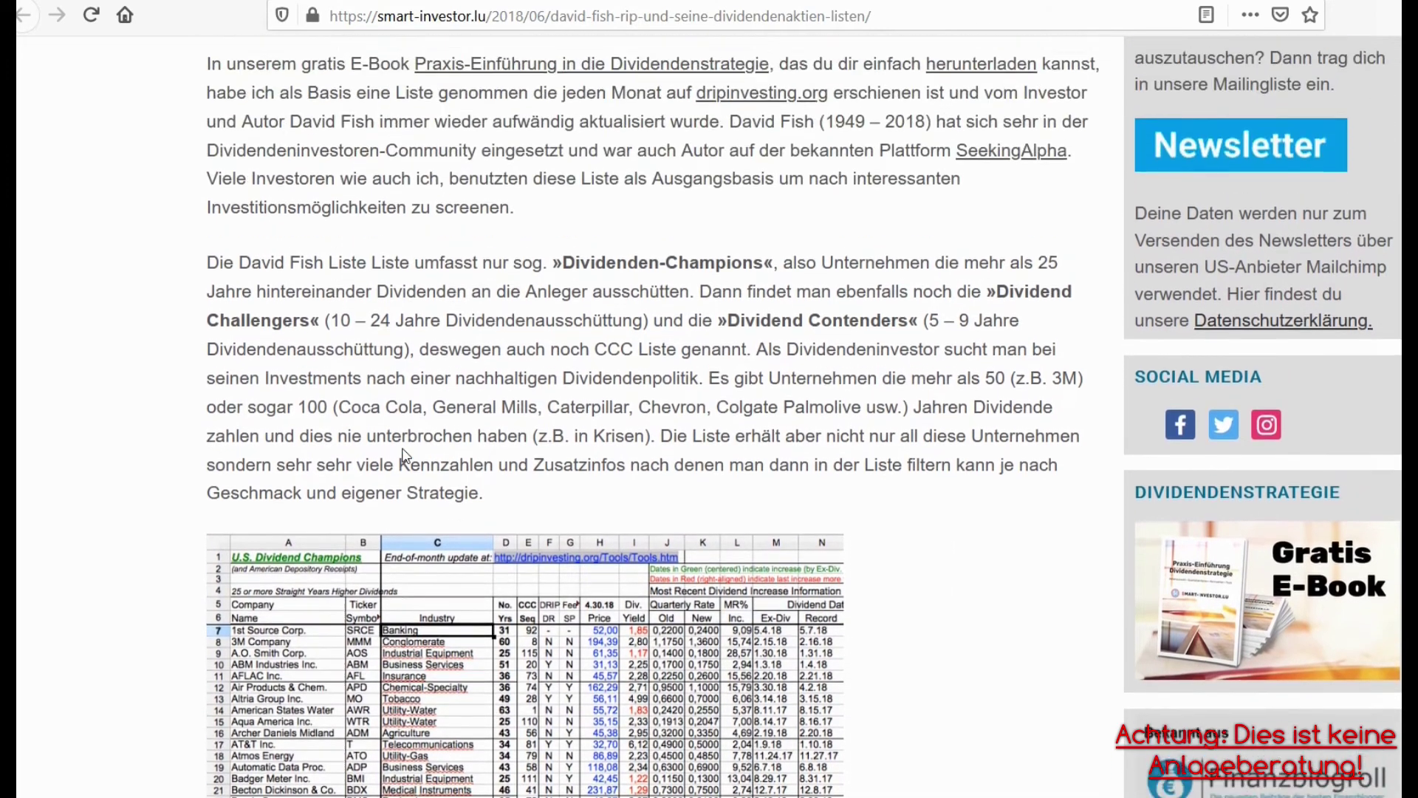
scroll(404, 453, up, 3)
scroll(404, 455, up, 1)
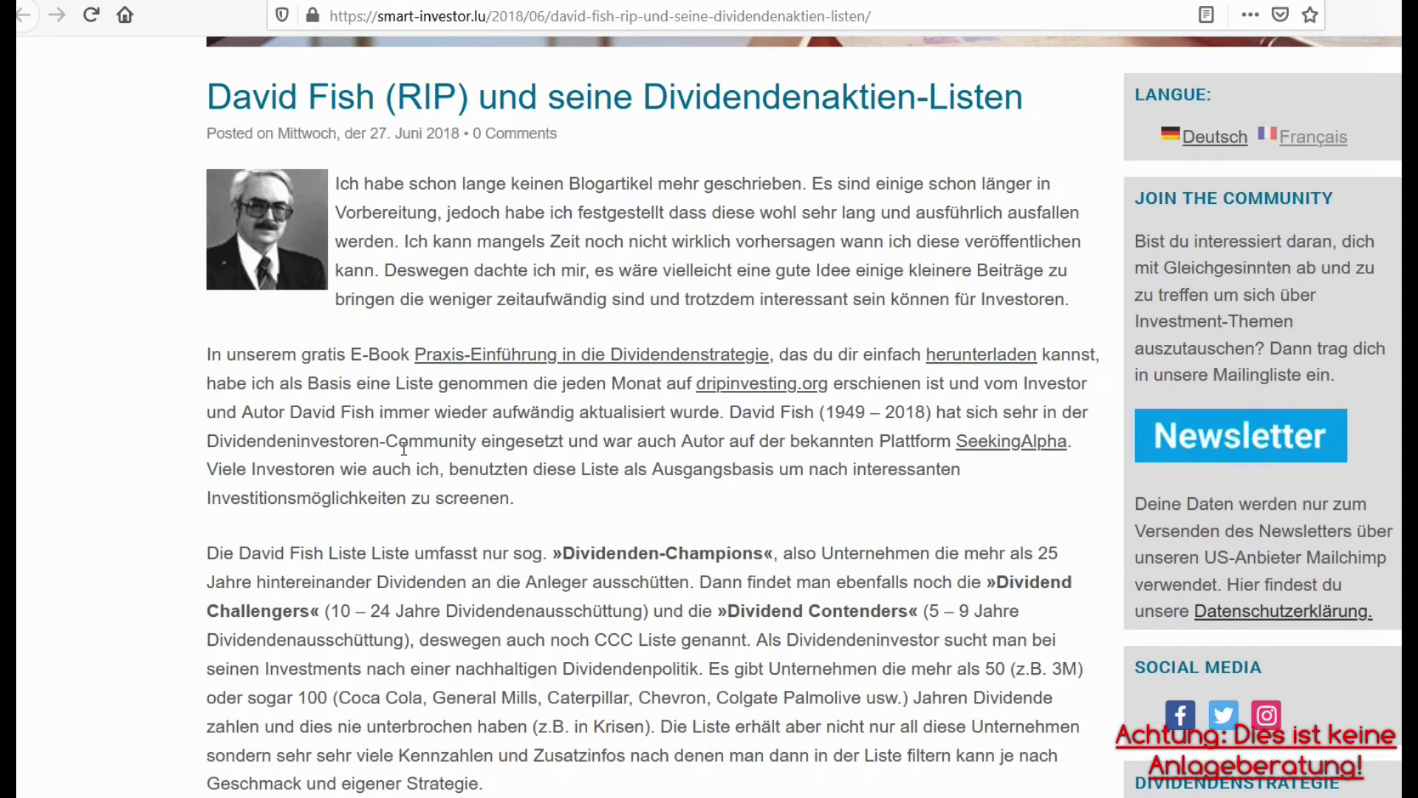
scroll(404, 447, up, 1)
scroll(404, 448, up, 5)
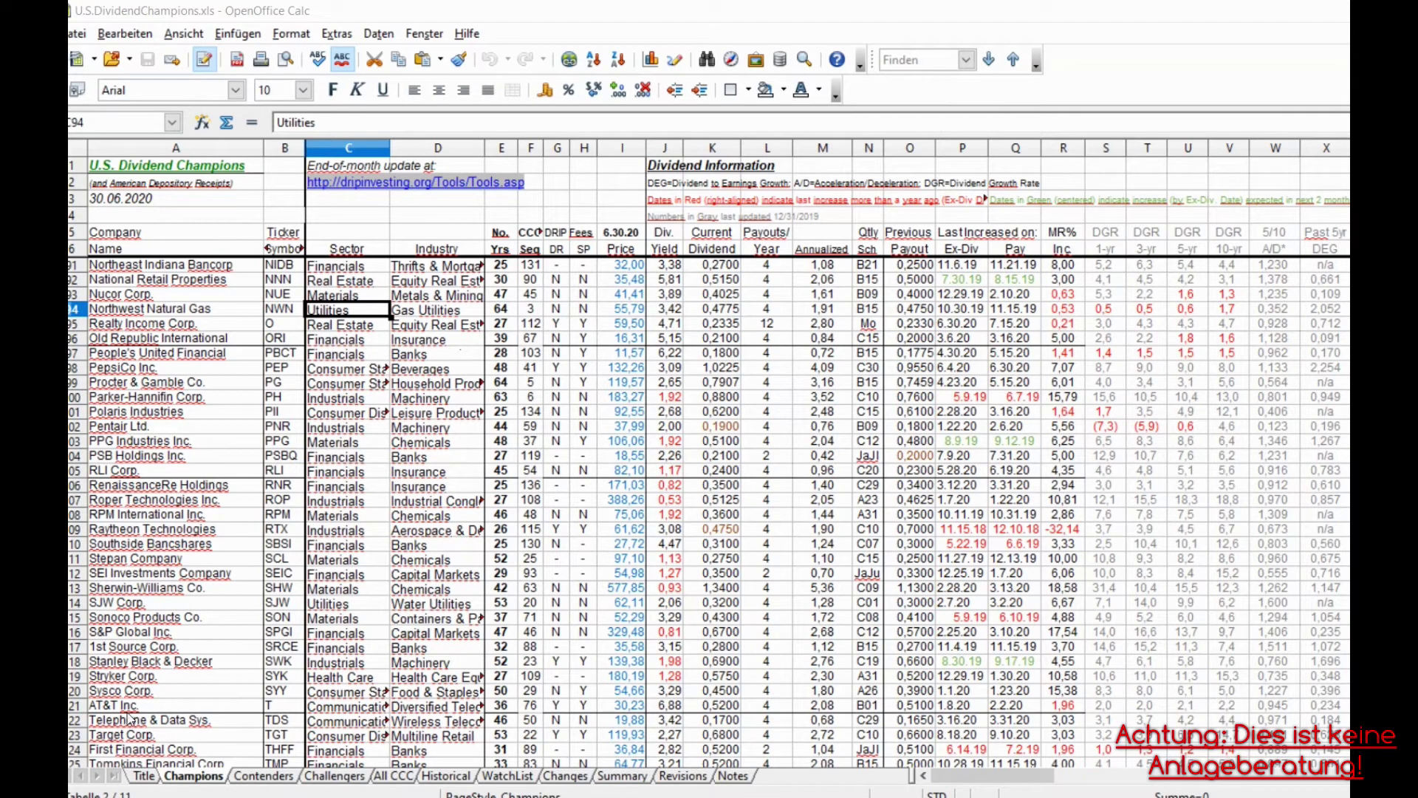
Select row 121, AT&T Inc. (price 30.23, 0.52 quarterly), on the Champions sheet.
click(79, 706)
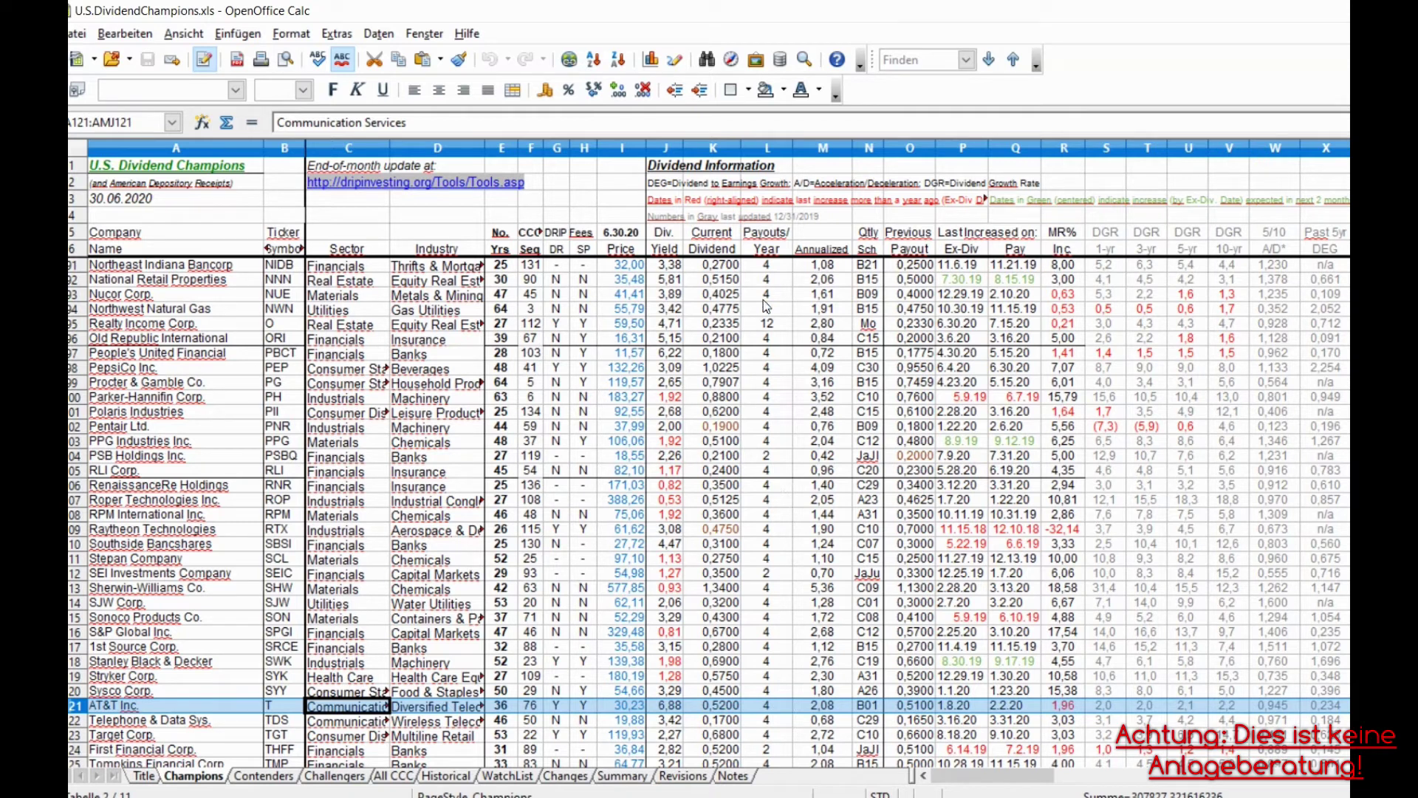
Select the Payouts/Year column, then Realty Income's payouts-per-year cell of 12.
click(766, 152)
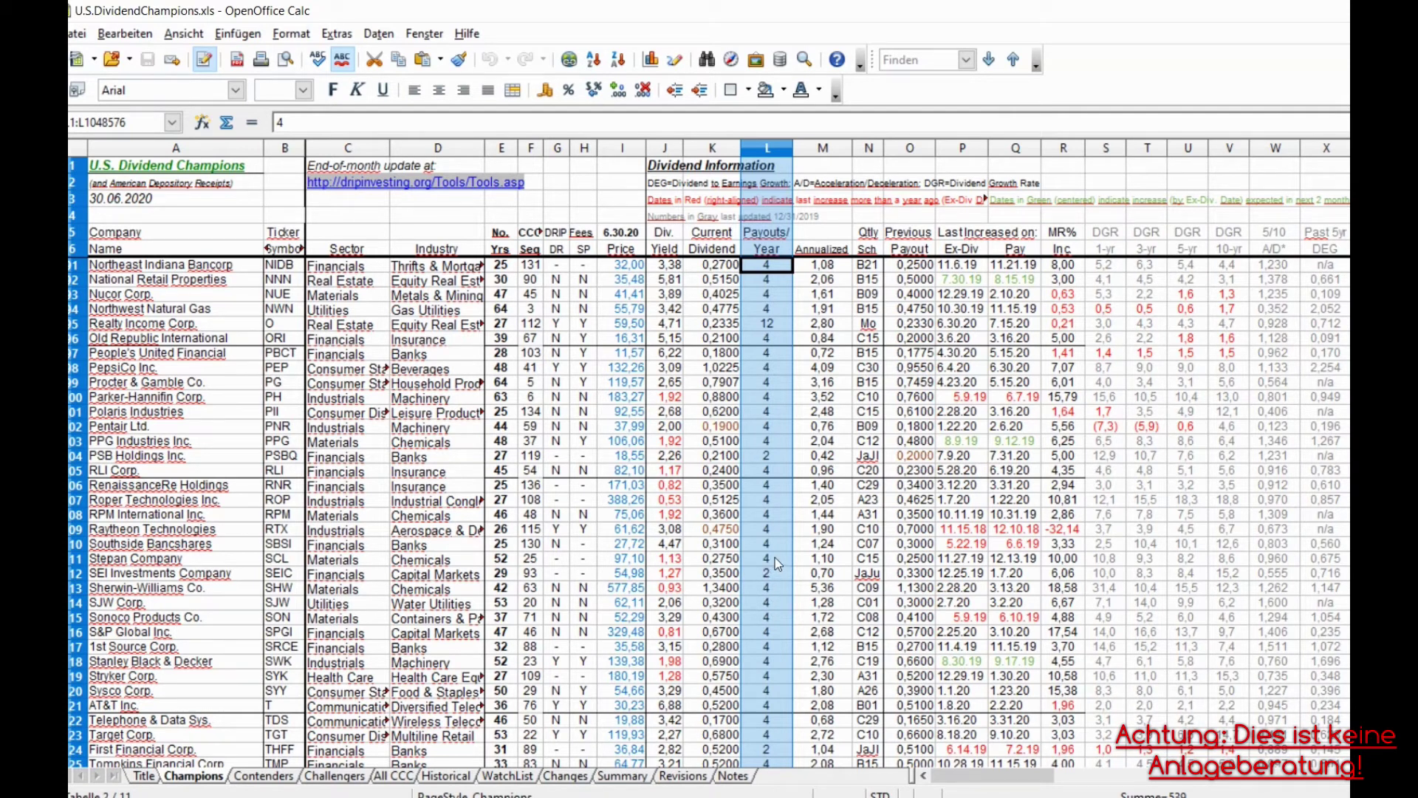
click(778, 322)
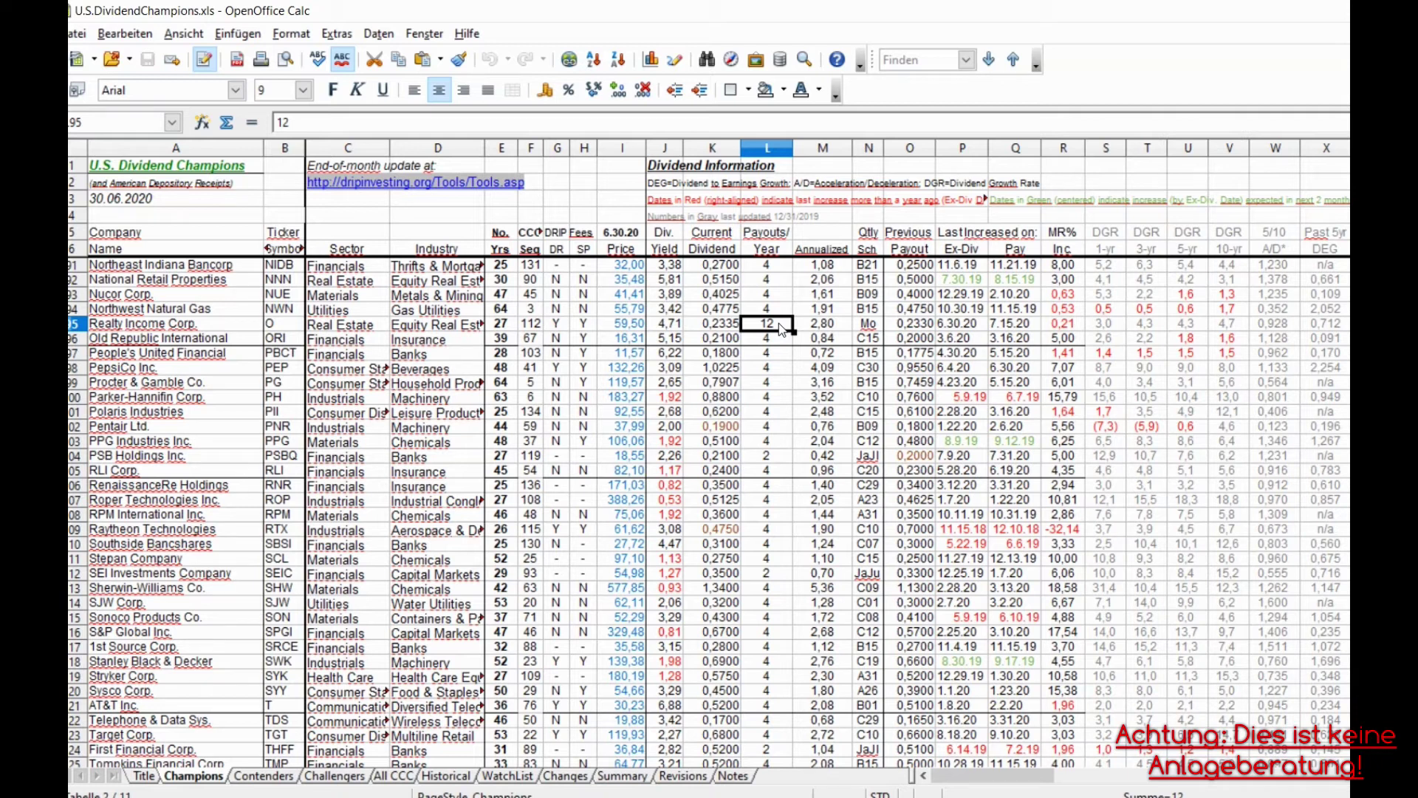
scroll(779, 461, down, 1)
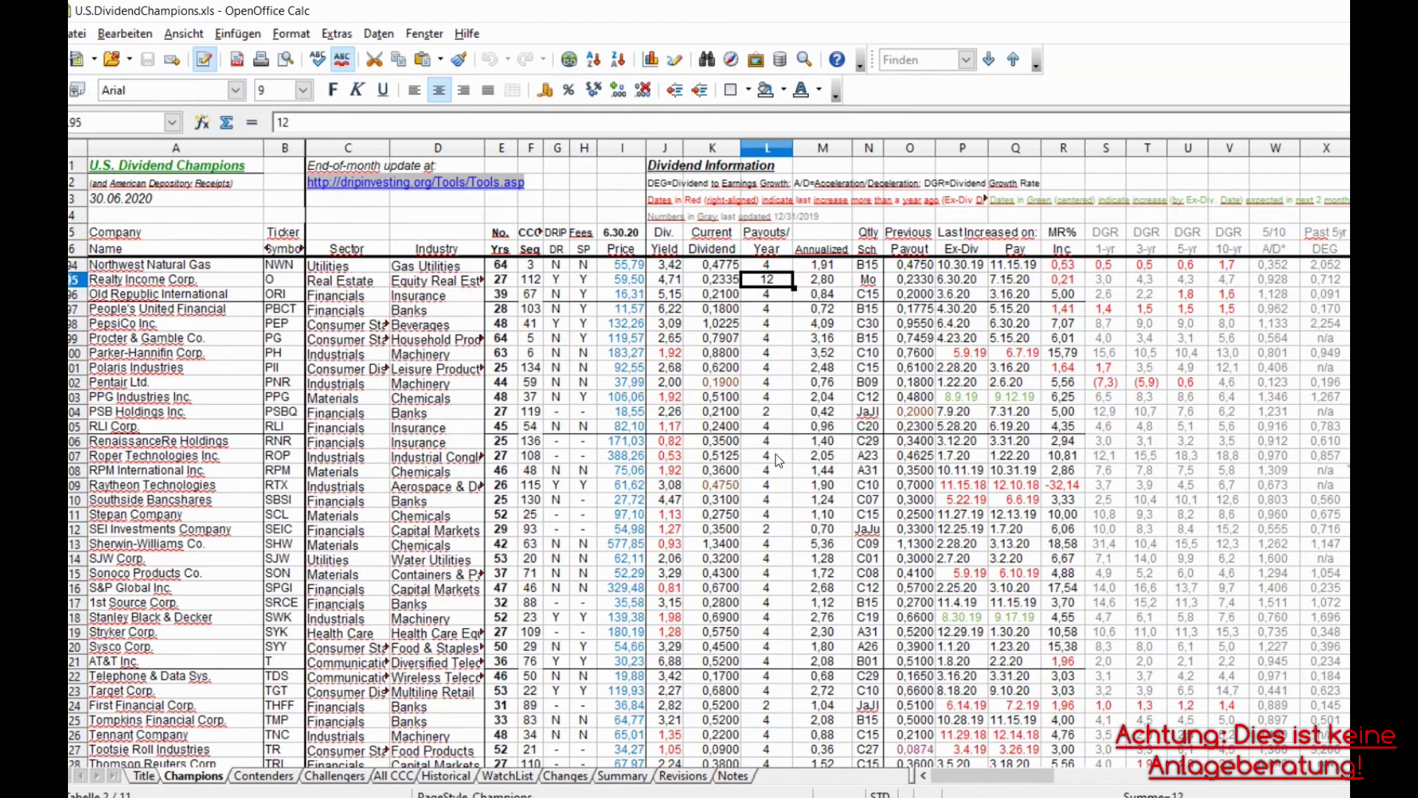
scroll(780, 461, down, 1)
scroll(779, 461, down, 1)
scroll(776, 454, down, 3)
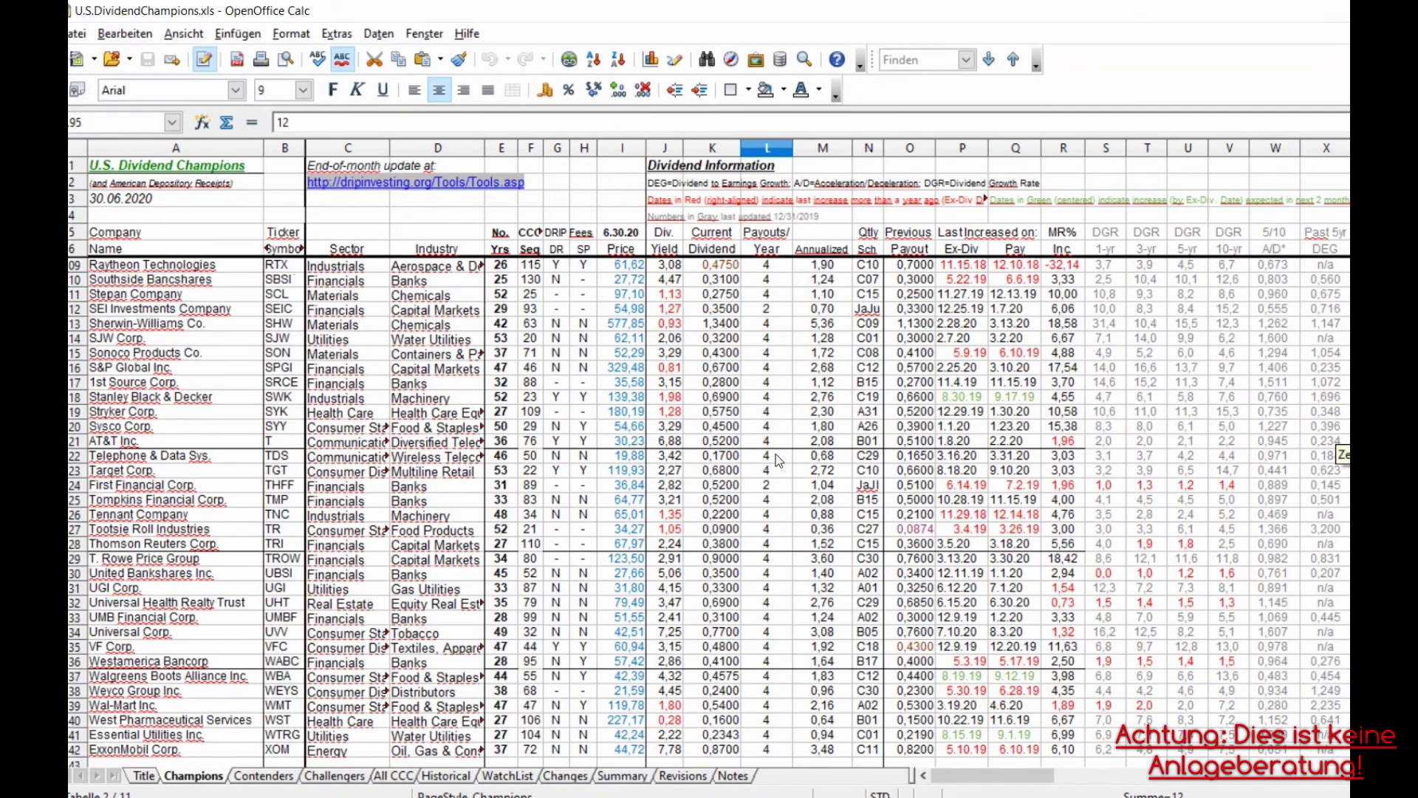
scroll(776, 453, down, 2)
Select AT&T Inc.'s row 121, showing a 0.51 previous payout and 1.96% increase.
scroll(776, 453, up, 2)
scroll(776, 453, up, 2)
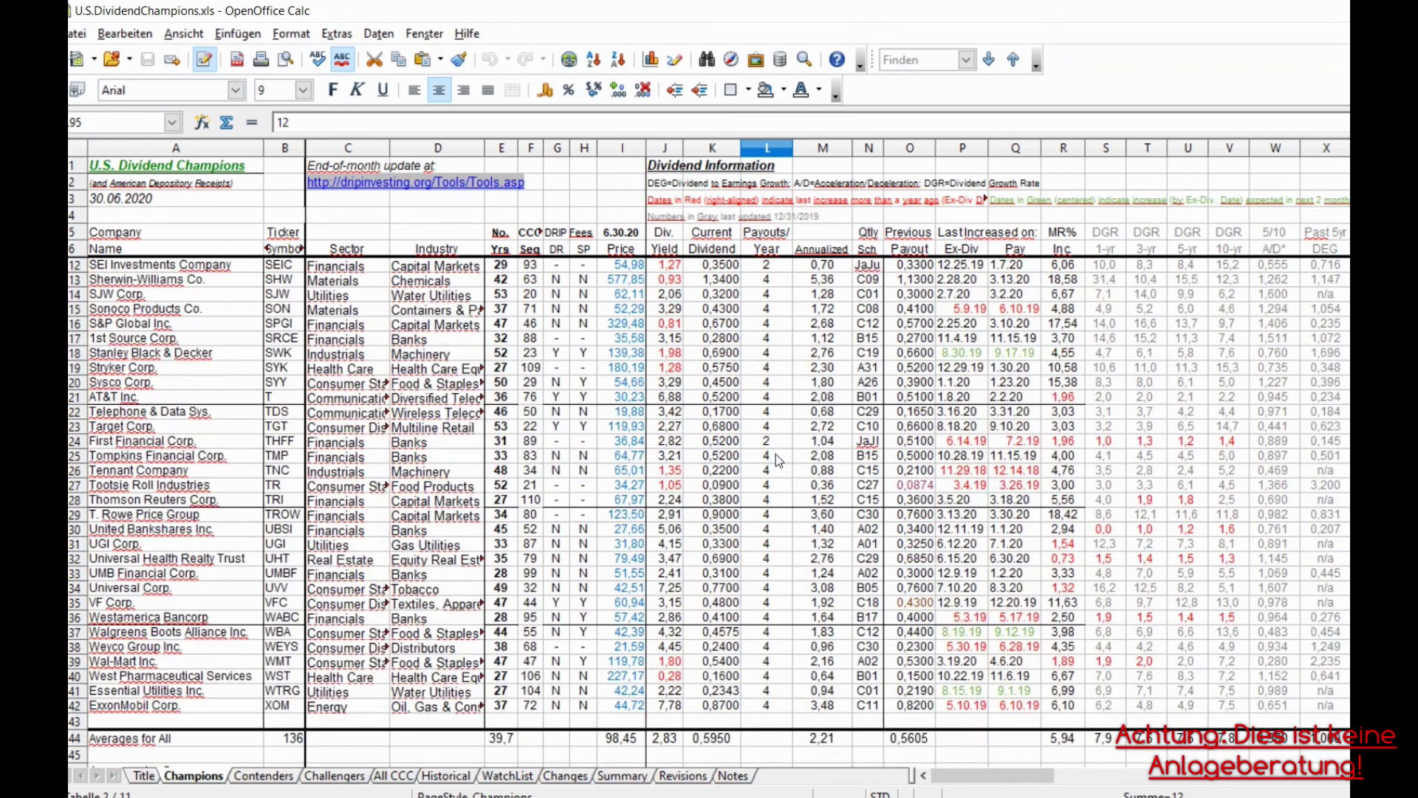
scroll(776, 454, up, 3)
scroll(776, 453, up, 5)
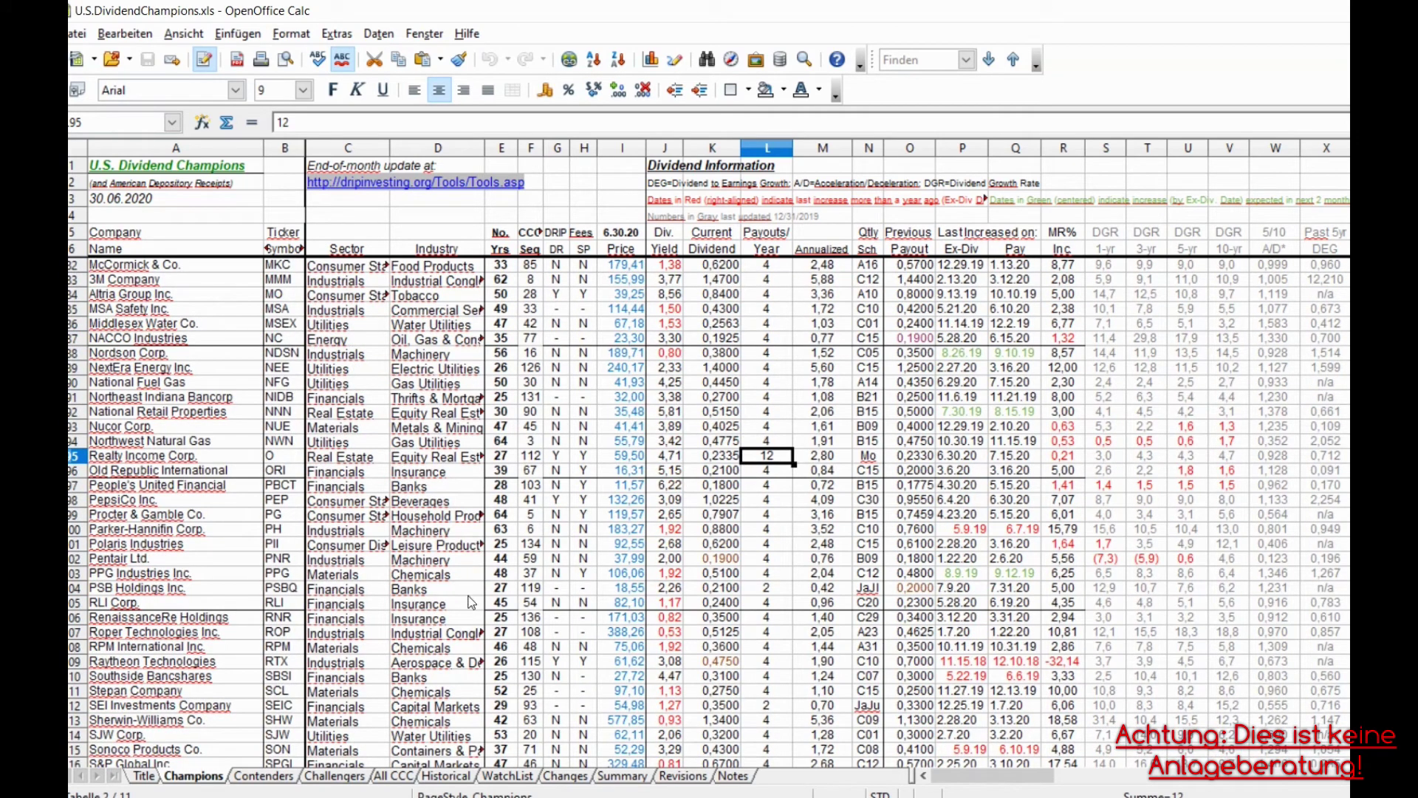
scroll(438, 617, down, 1)
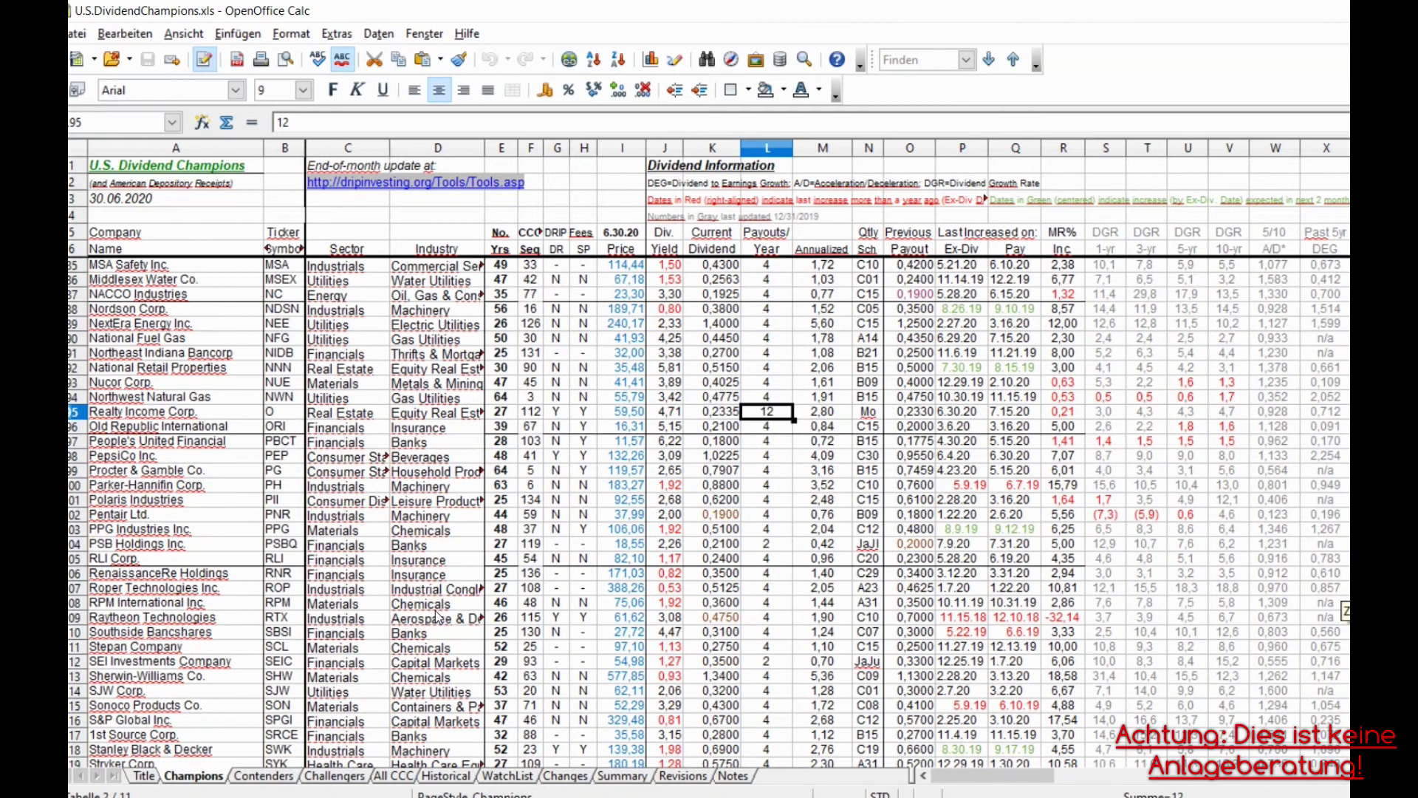
scroll(439, 617, down, 1)
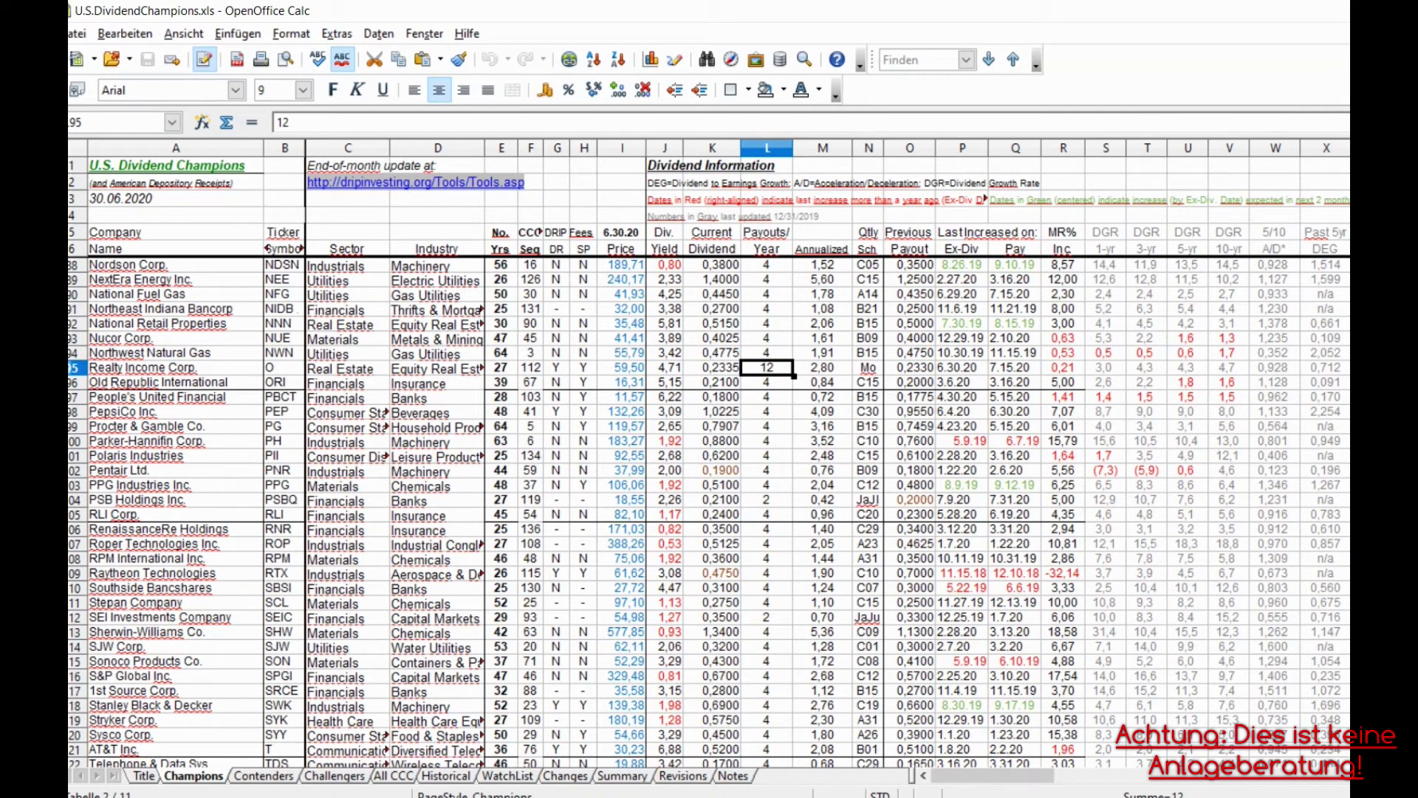
click(72, 750)
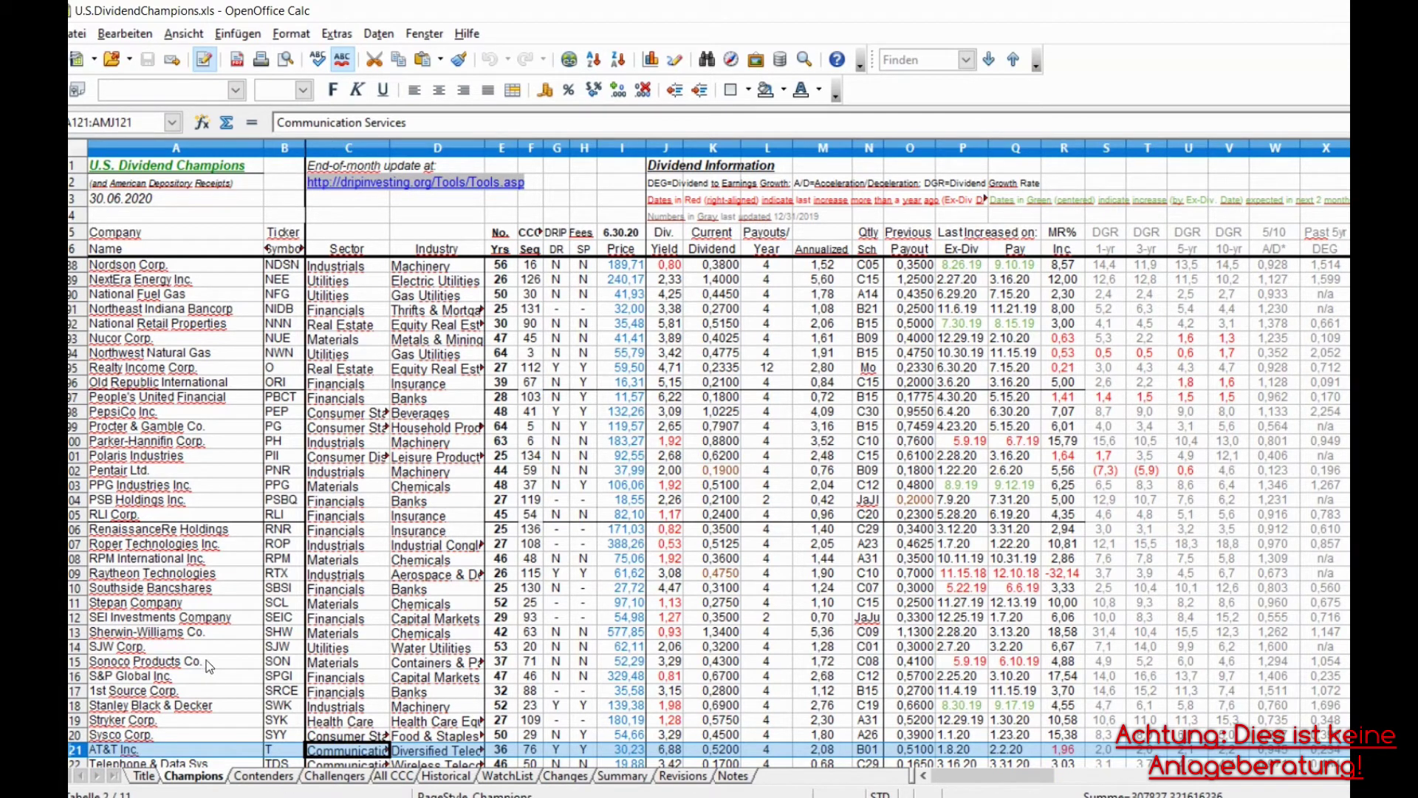
Select the Procter & Gamble row, then PepsiCo's, then Universal Corp.'s row 134.
click(81, 427)
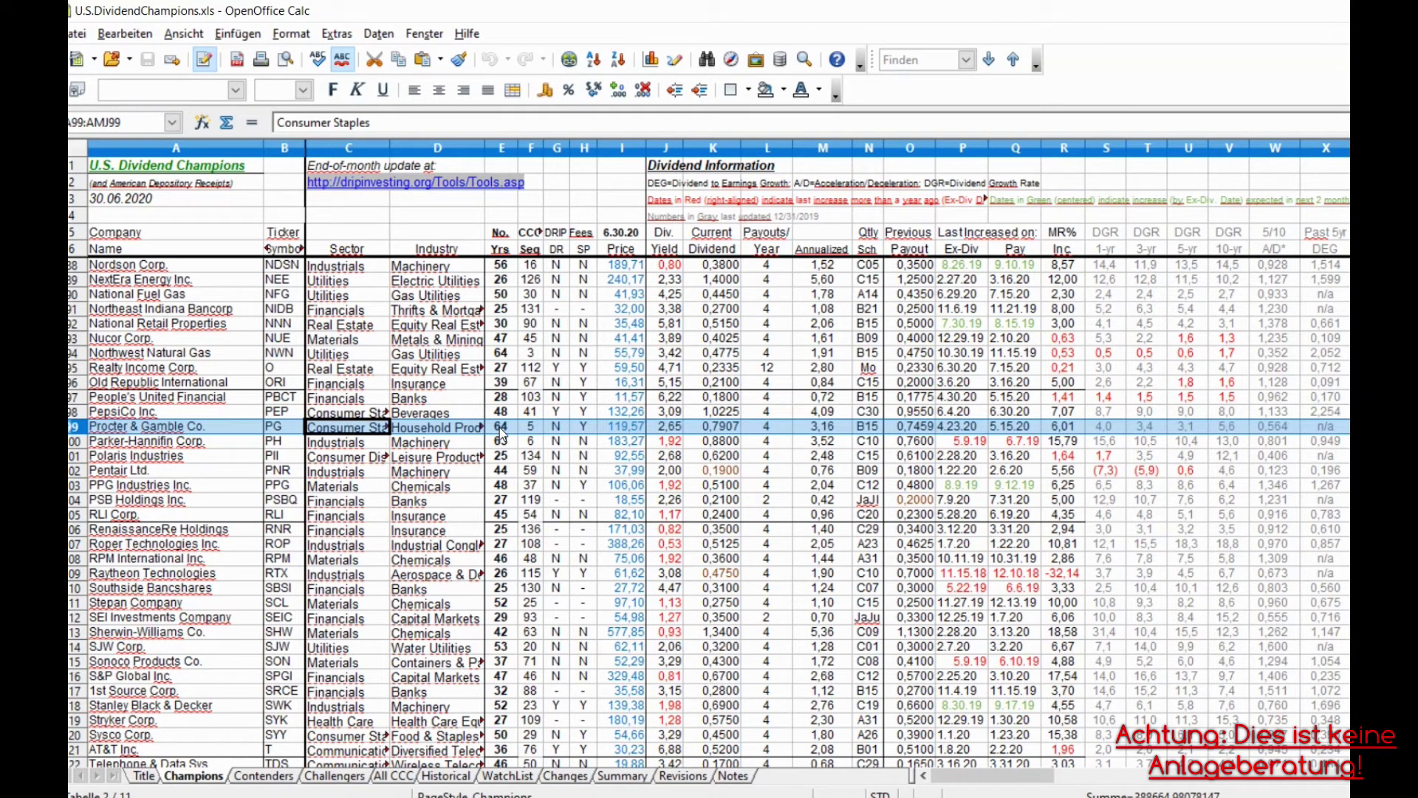
click(77, 413)
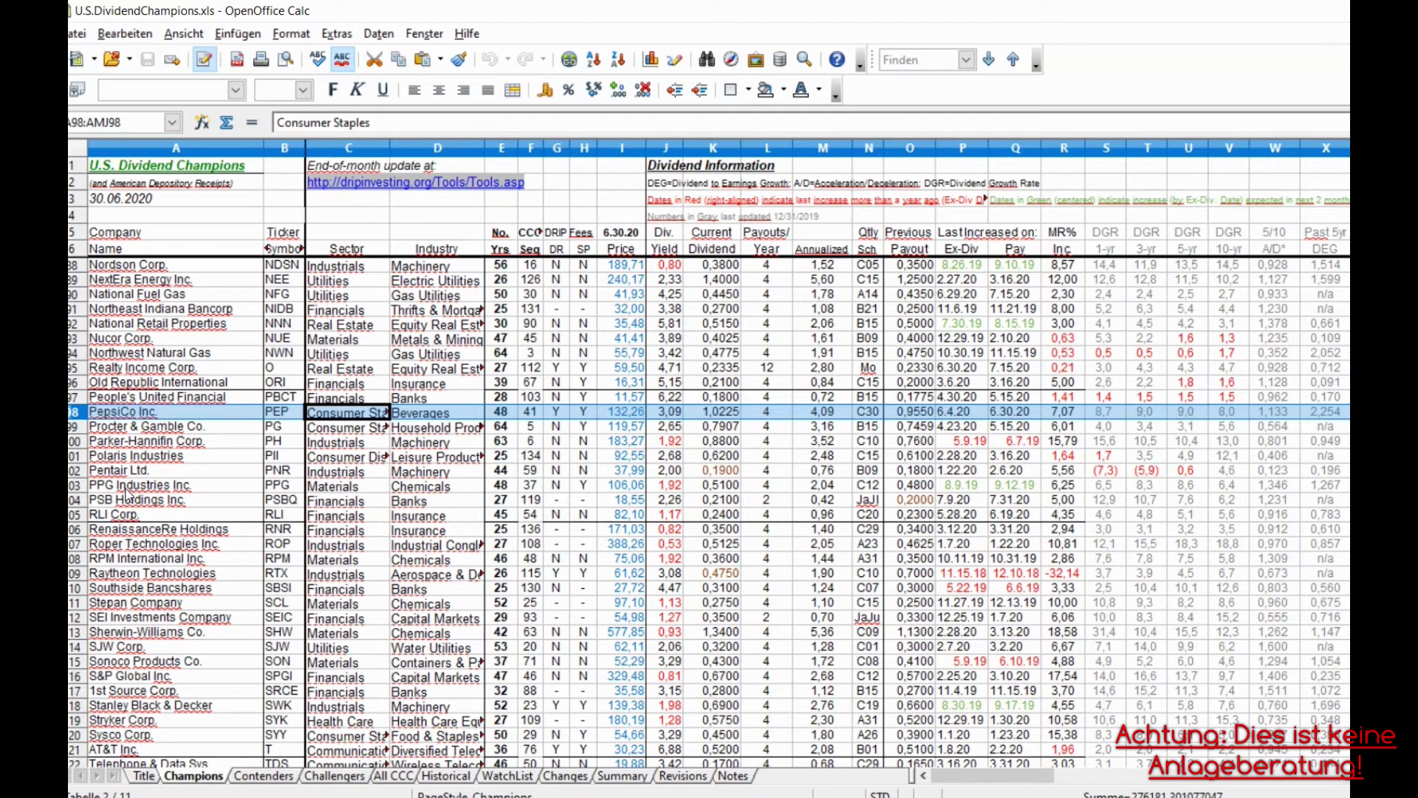
scroll(127, 495, down, 2)
scroll(127, 495, down, 1)
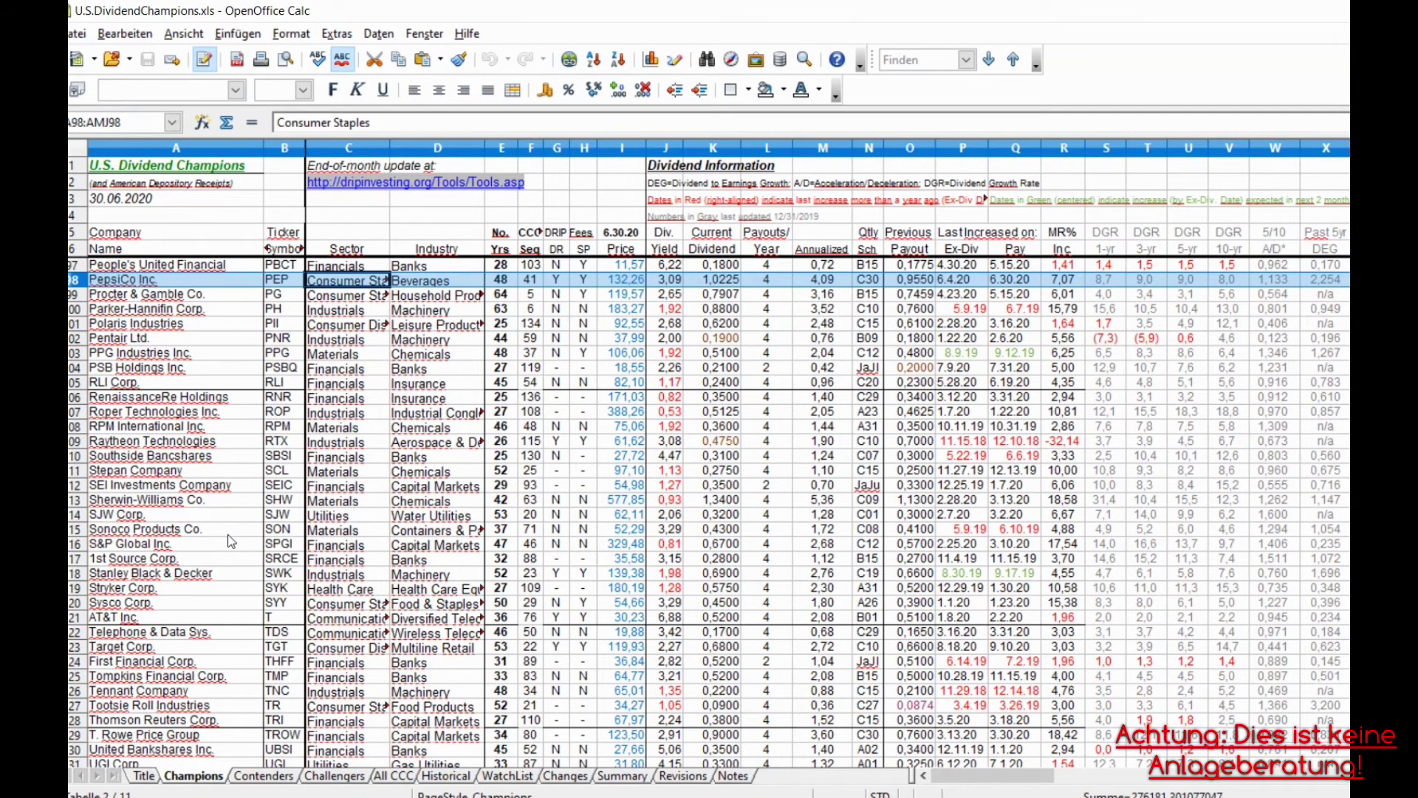
scroll(232, 541, down, 1)
scroll(232, 542, down, 1)
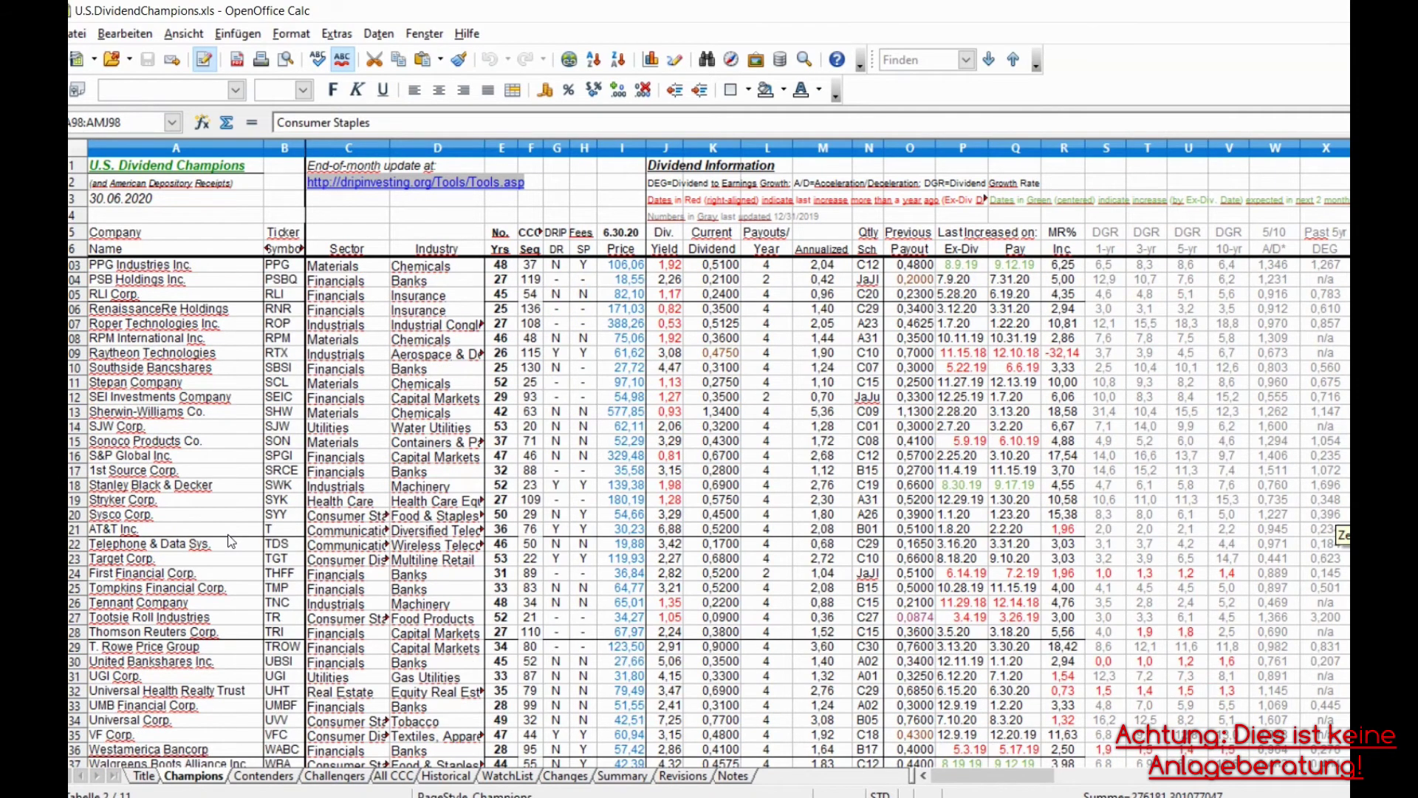
click(77, 721)
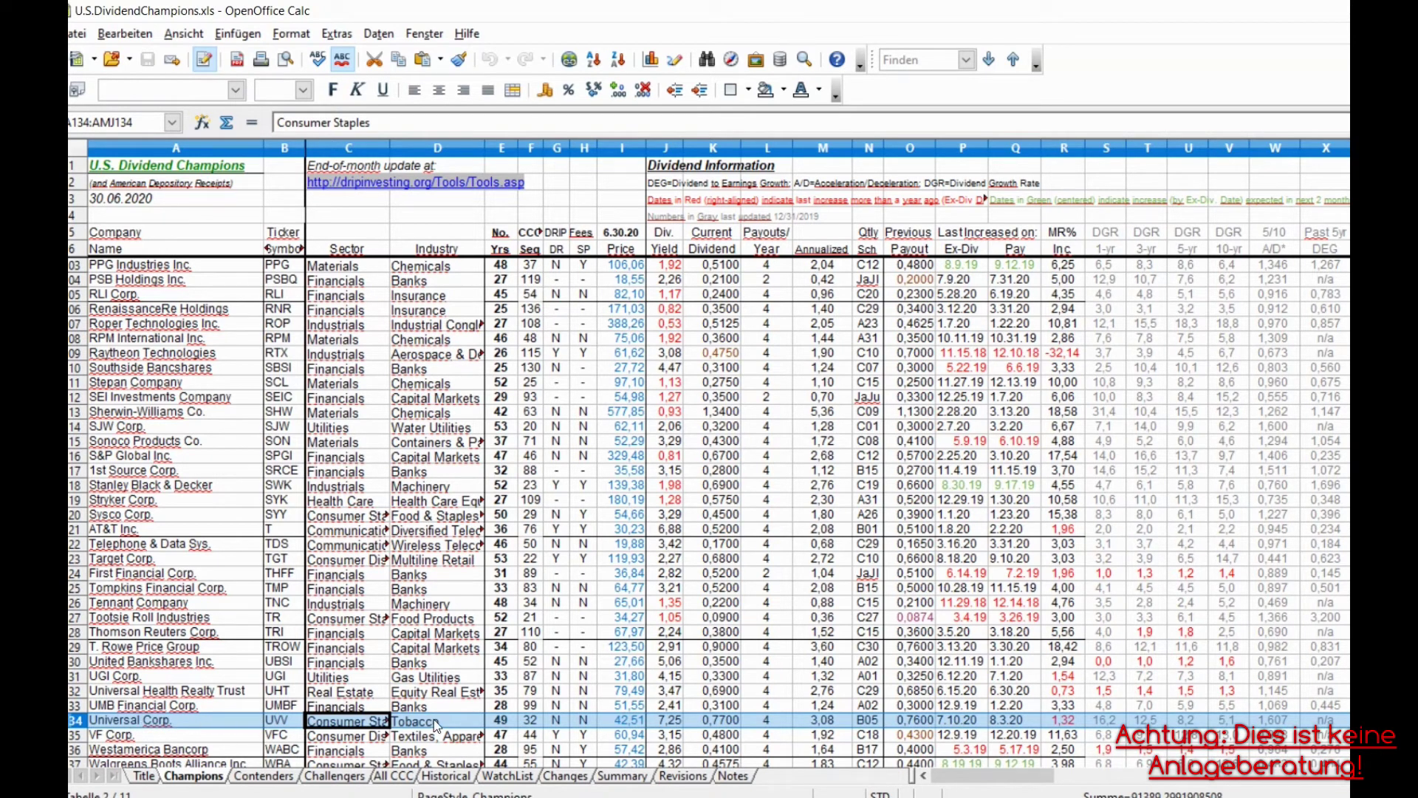
Select Universal Corp.'s Tobacco cell, then ExxonMobil's yield formula =(M142/I142)*100 in J142.
click(456, 727)
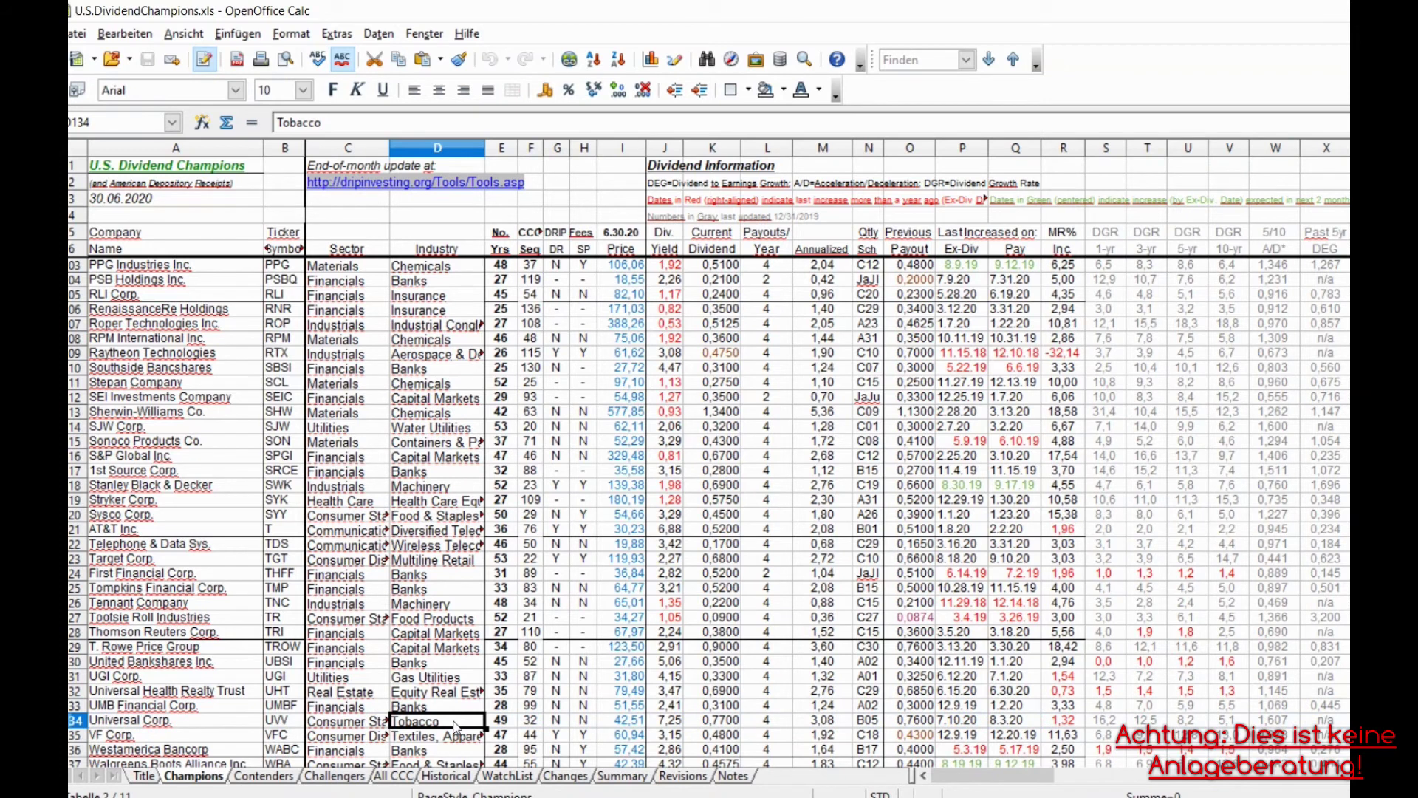
scroll(456, 727, down, 1)
scroll(456, 727, down, 1)
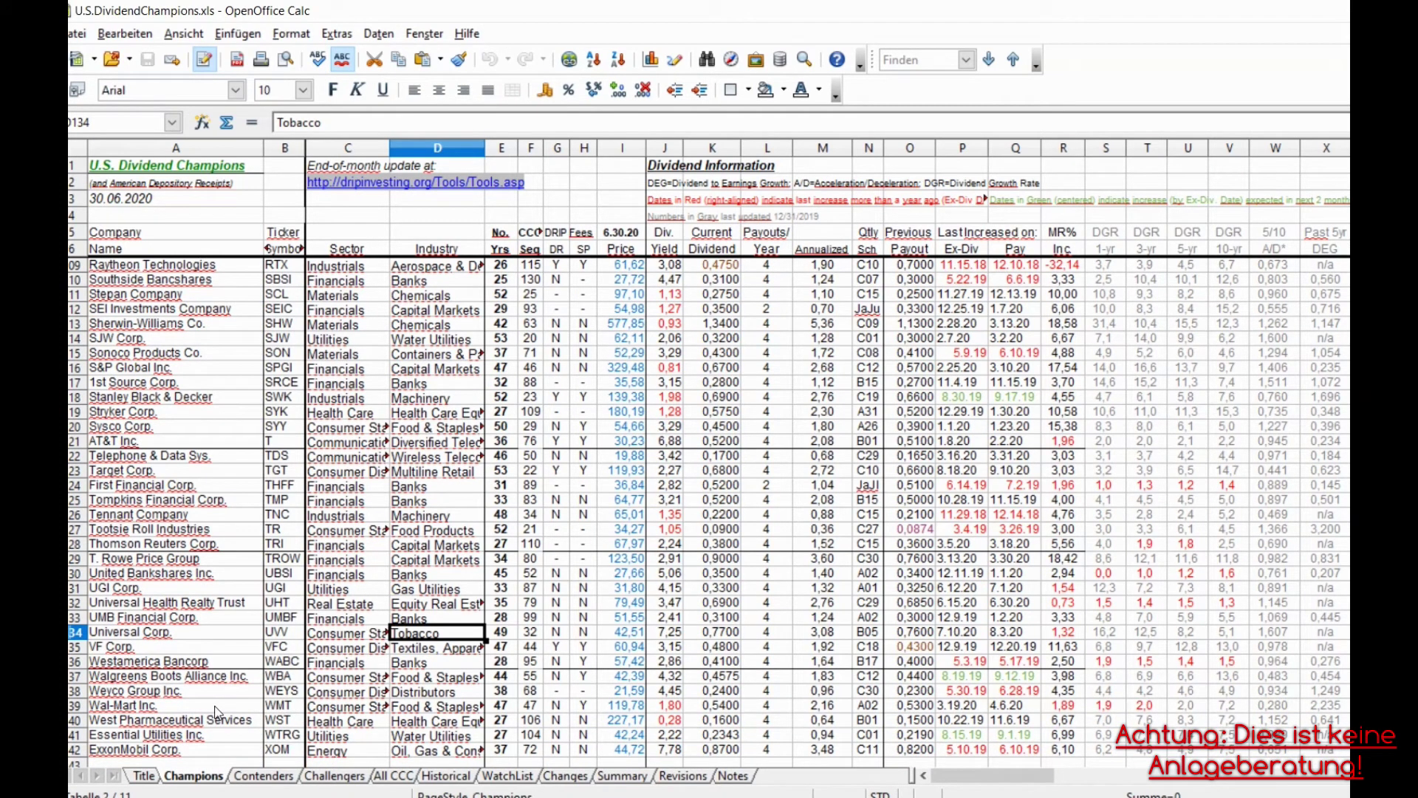
scroll(217, 711, down, 1)
scroll(218, 713, down, 1)
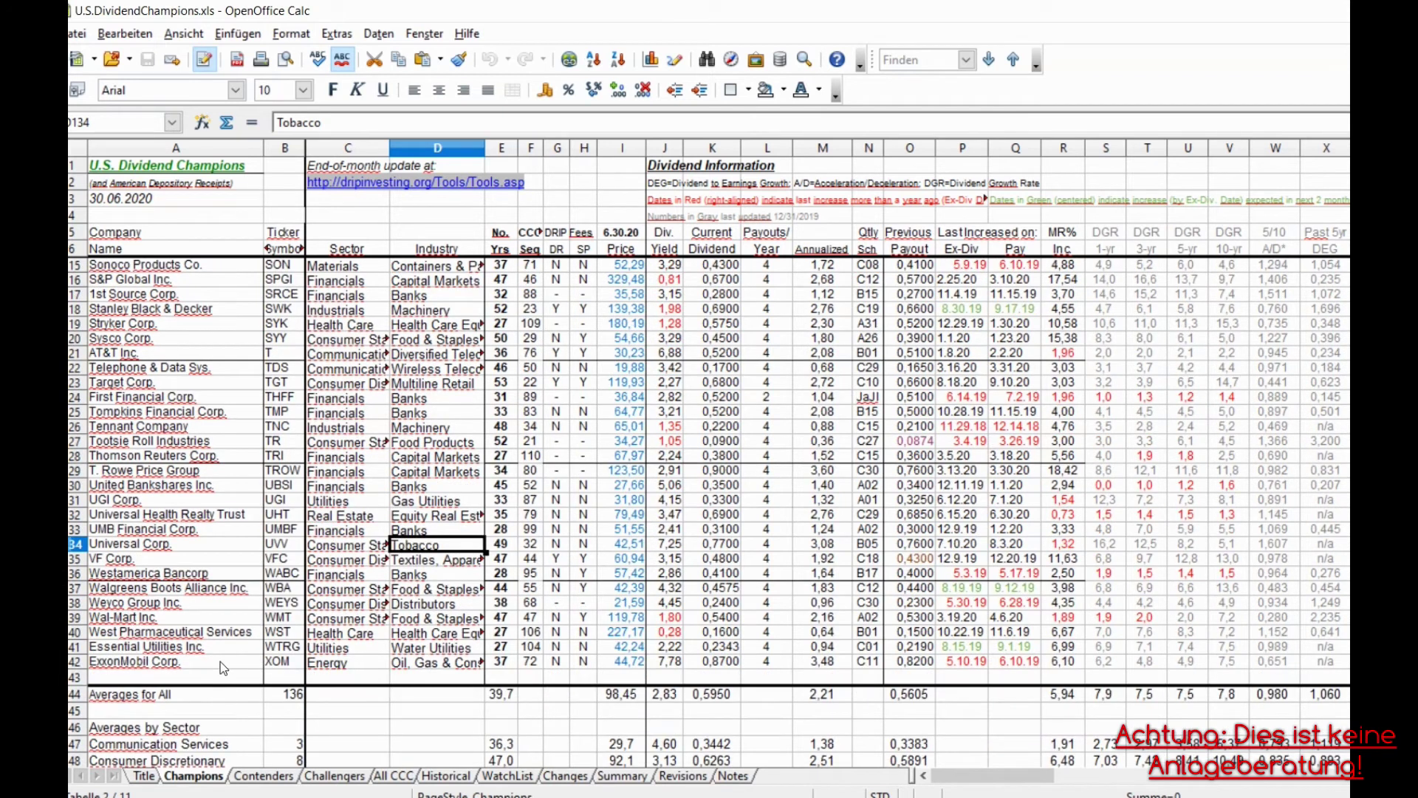
click(665, 665)
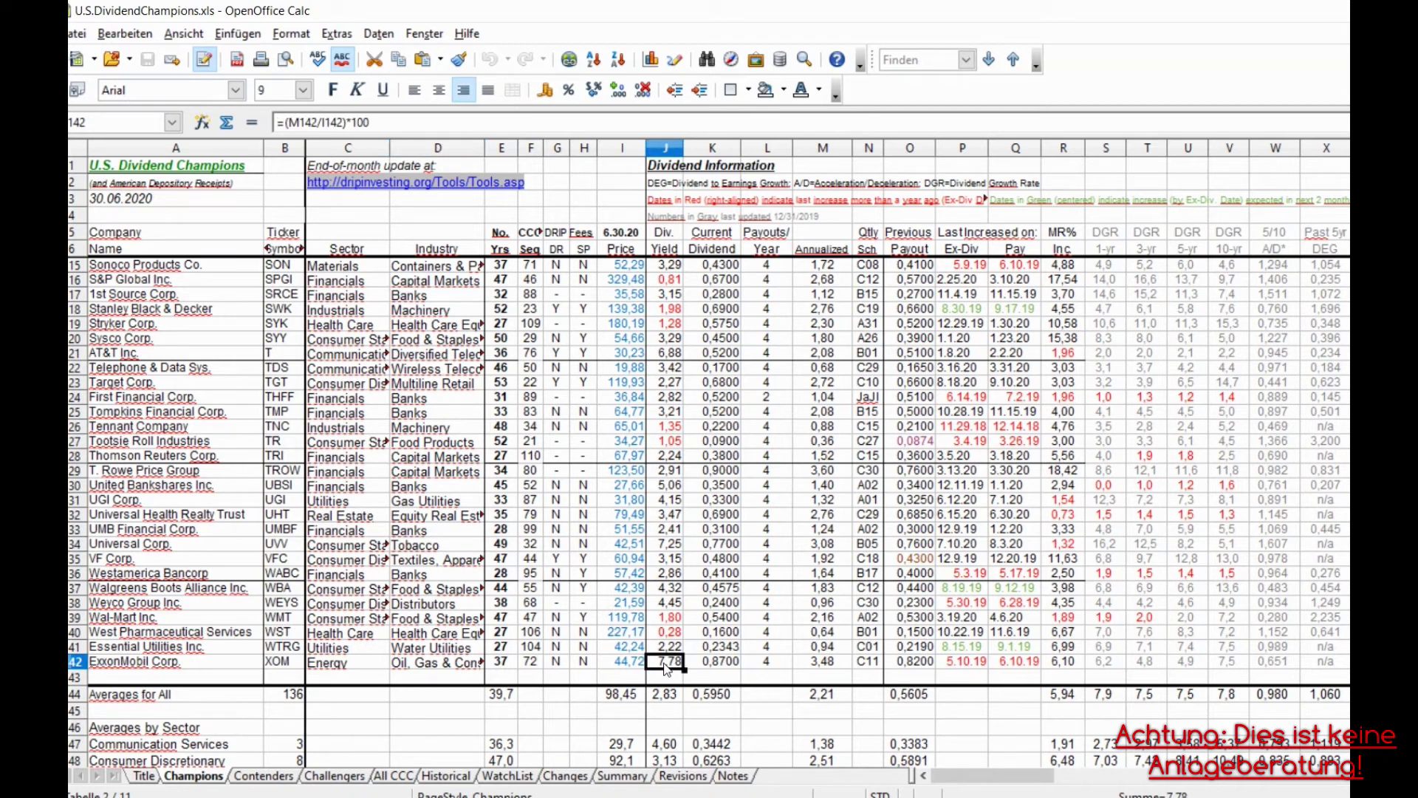
Switch to the Contenders sheet, starting with Aaron's Inc.
scroll(667, 669, up, 4)
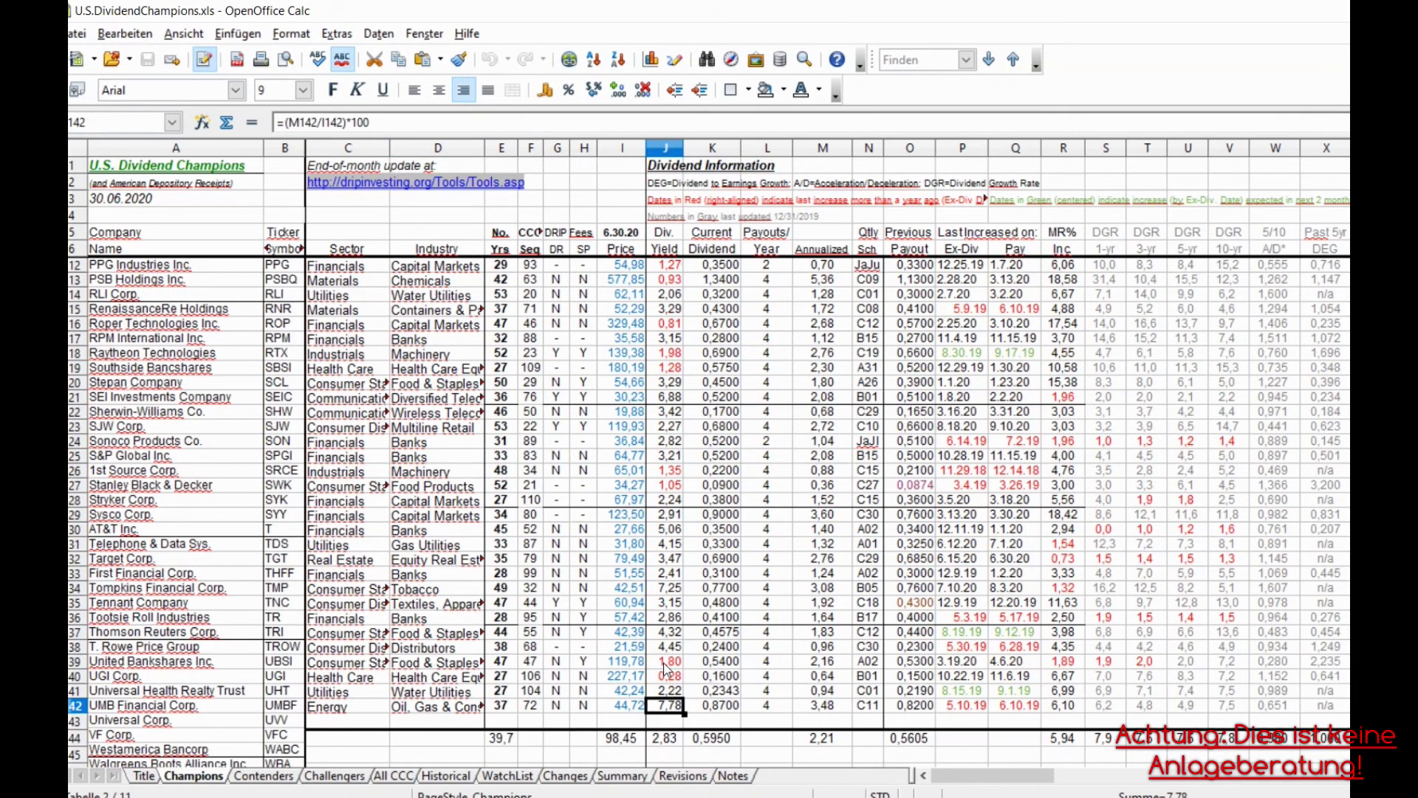
scroll(667, 668, up, 4)
click(241, 778)
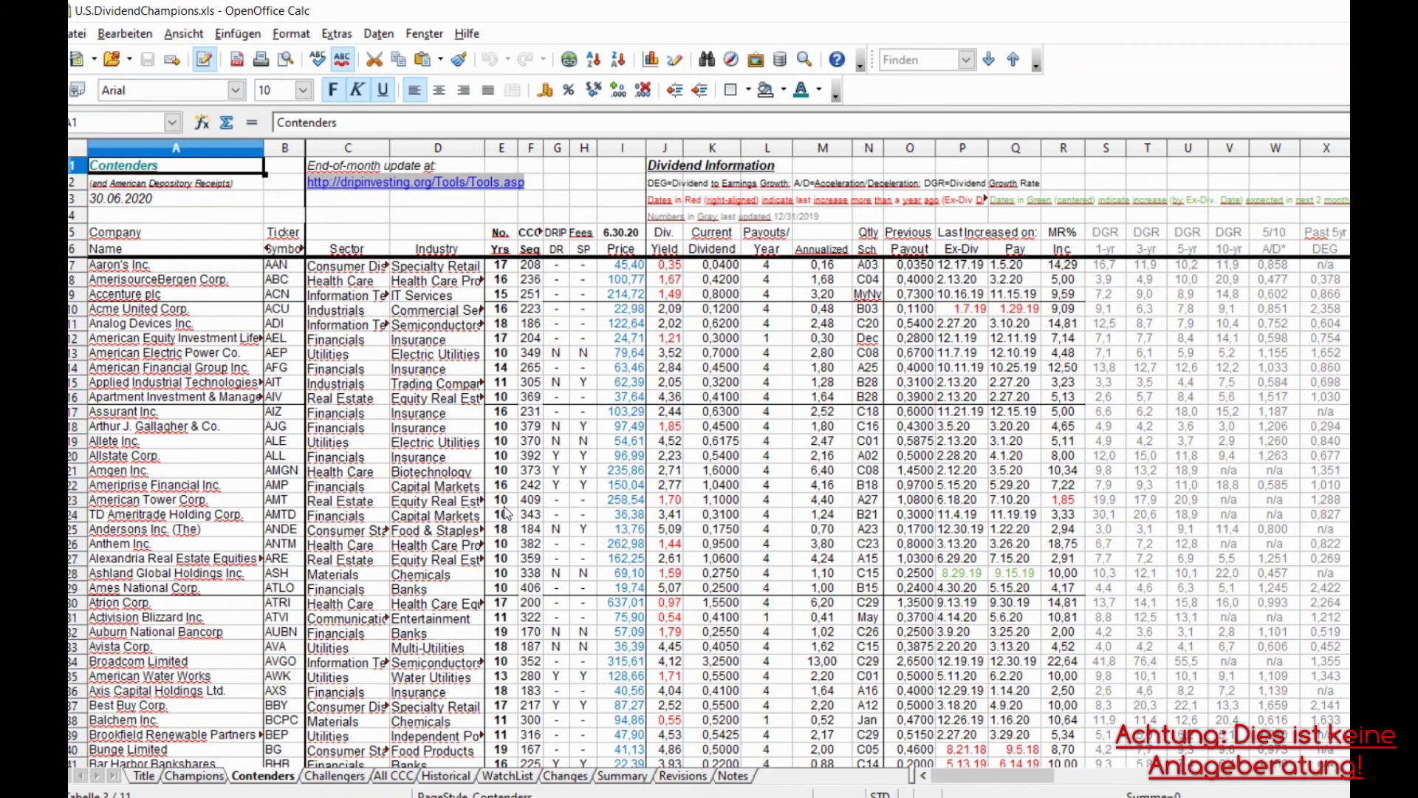
Scroll through the Contenders companies, then switch to the Challengers sheet led by Agilent Technologies.
scroll(507, 513, down, 1)
scroll(506, 513, down, 1)
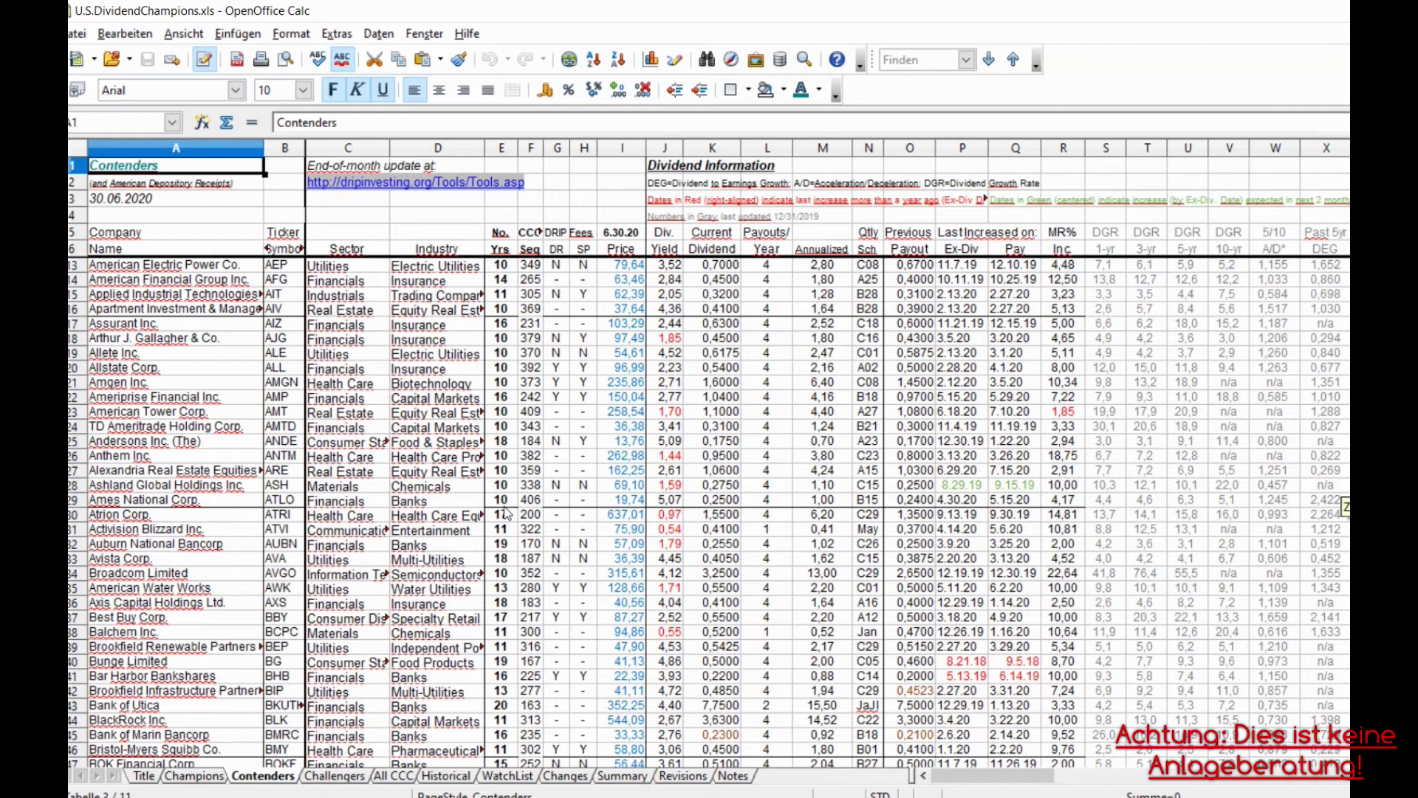
scroll(506, 513, down, 1)
scroll(507, 512, down, 1)
scroll(507, 513, down, 1)
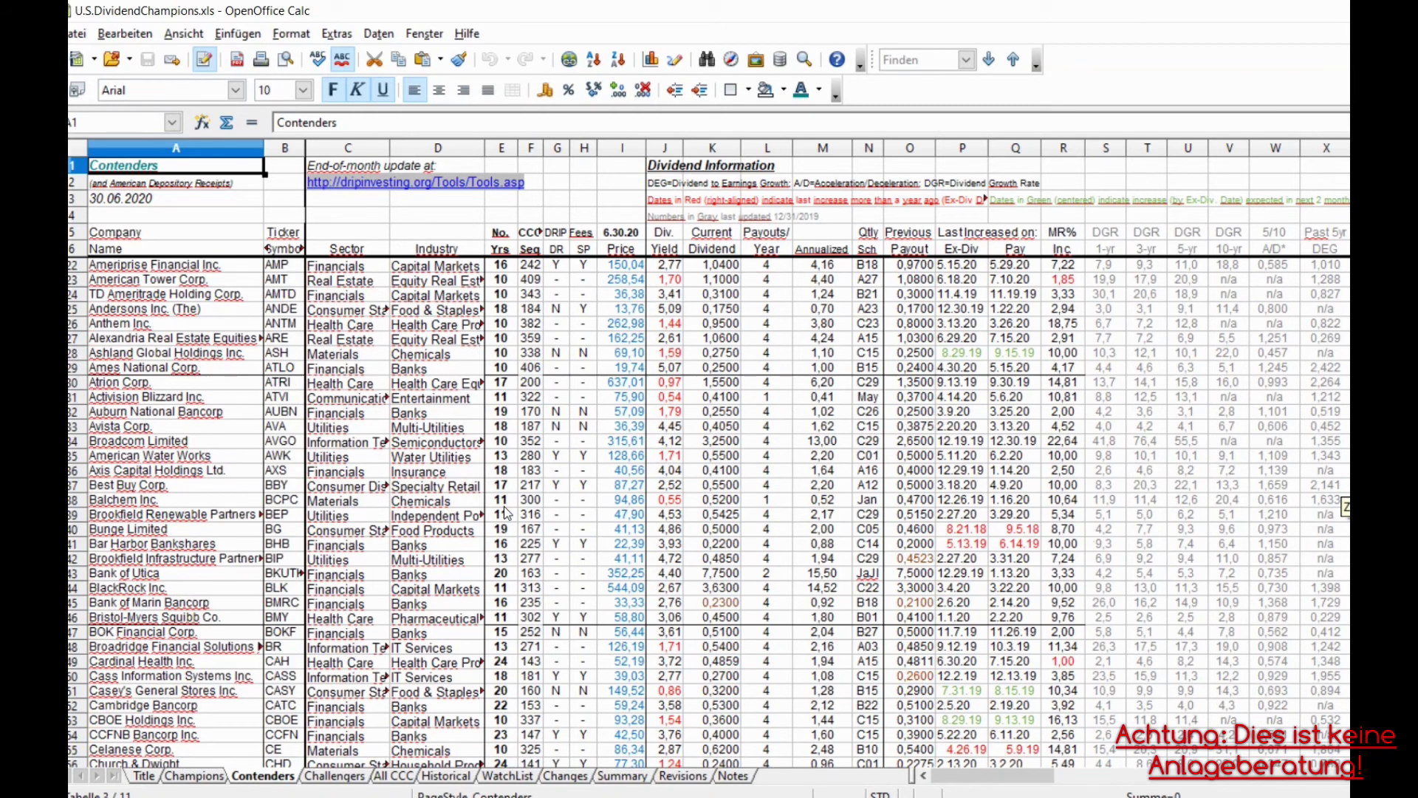
scroll(507, 513, down, 1)
click(336, 775)
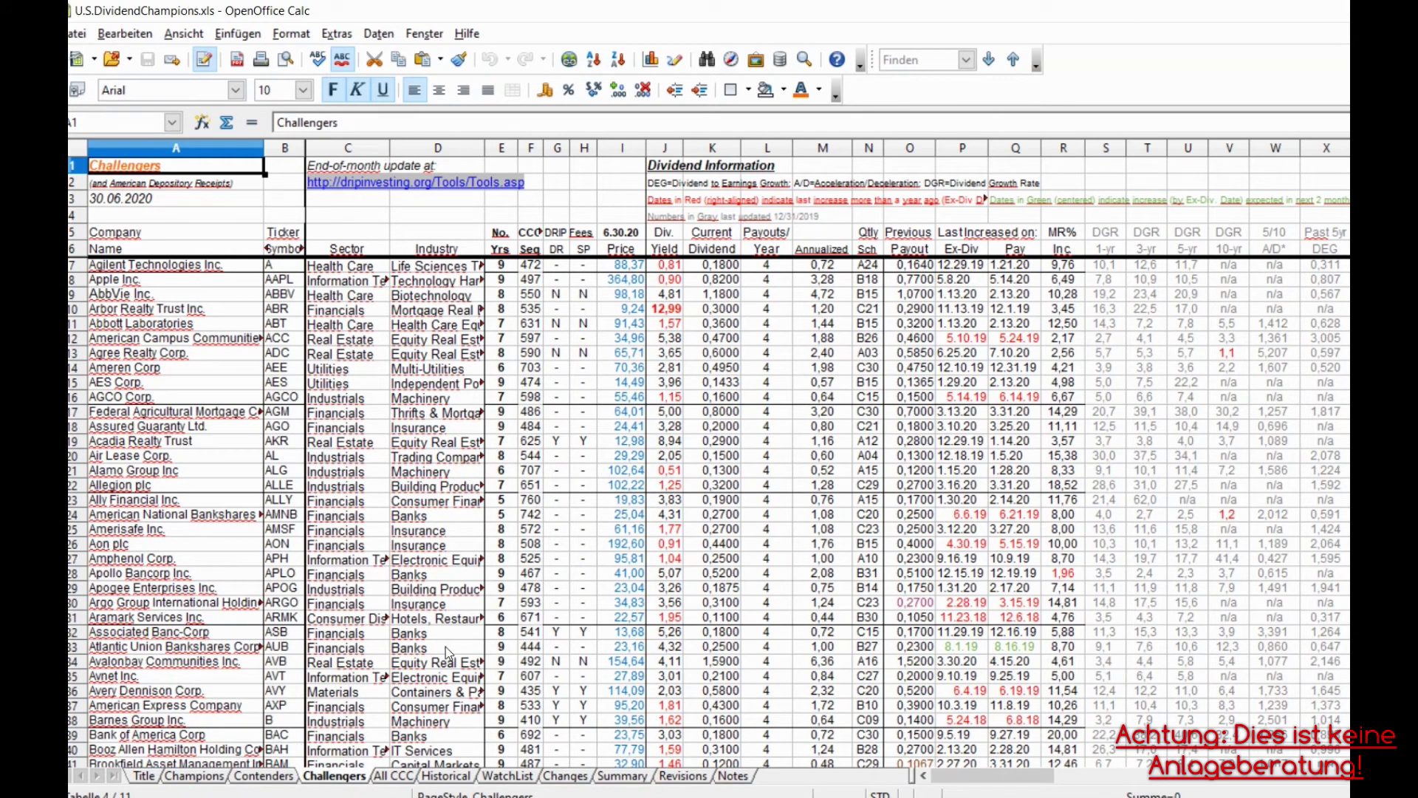
Select Apple Inc.'s row 8, then AbbVie Inc.'s row 9, then Apple's row again.
click(74, 281)
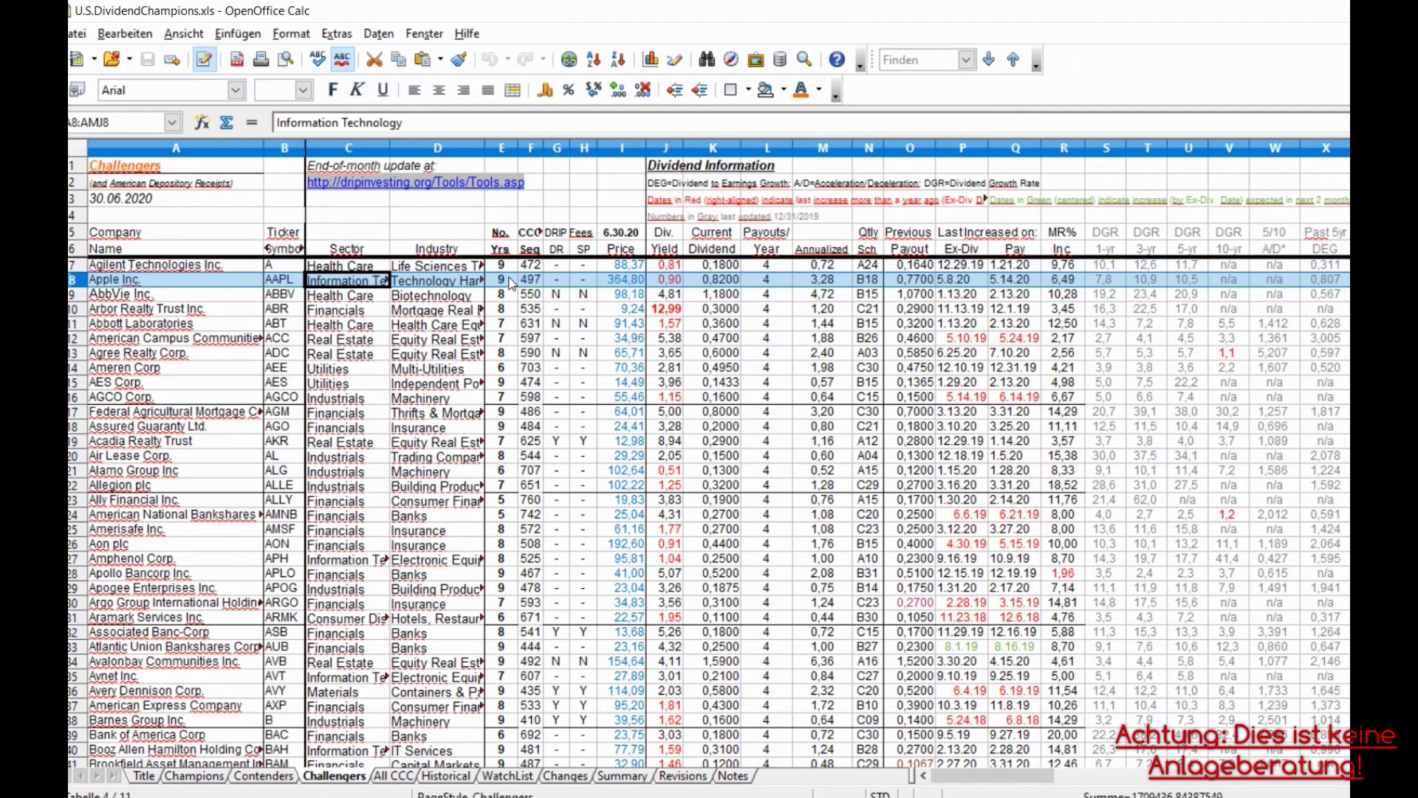
click(78, 294)
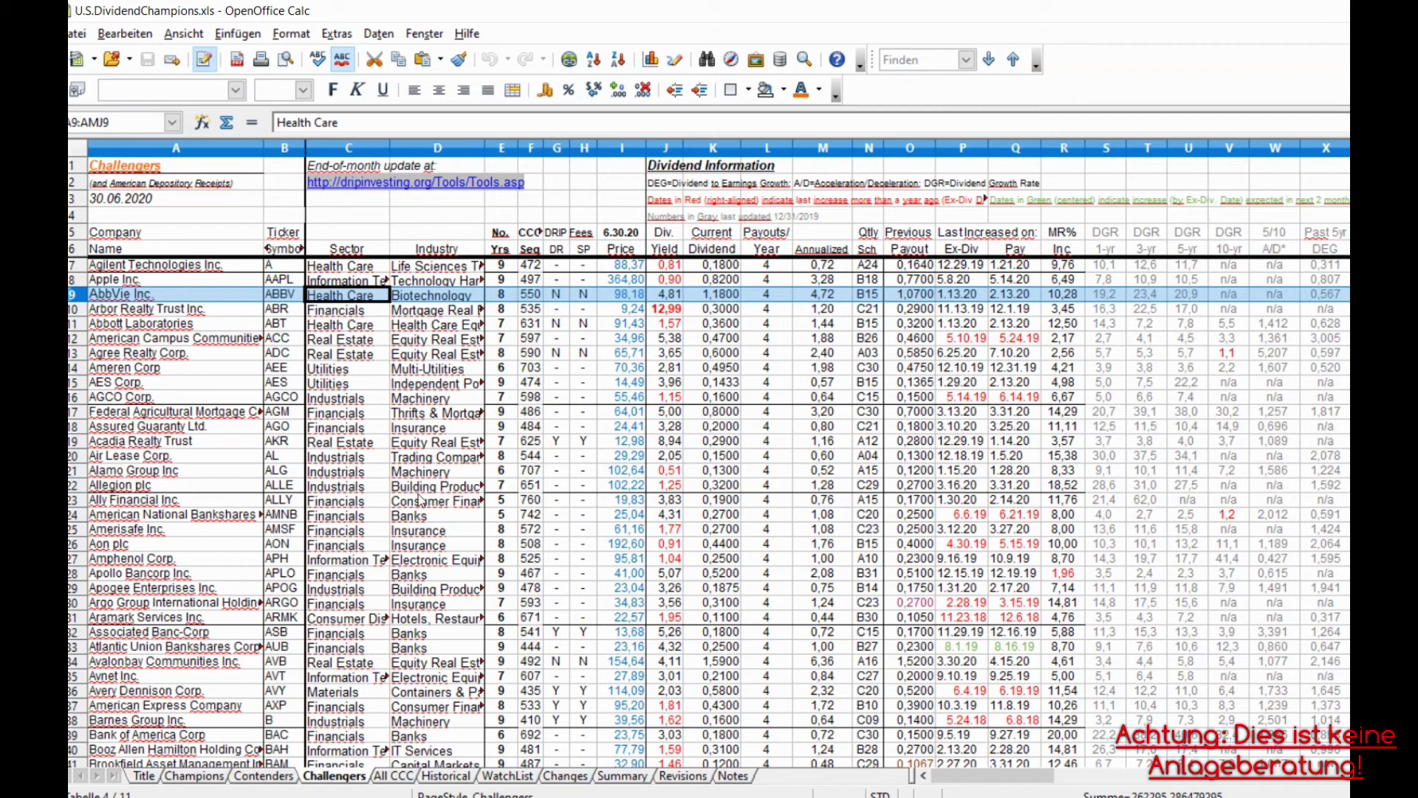
click(80, 282)
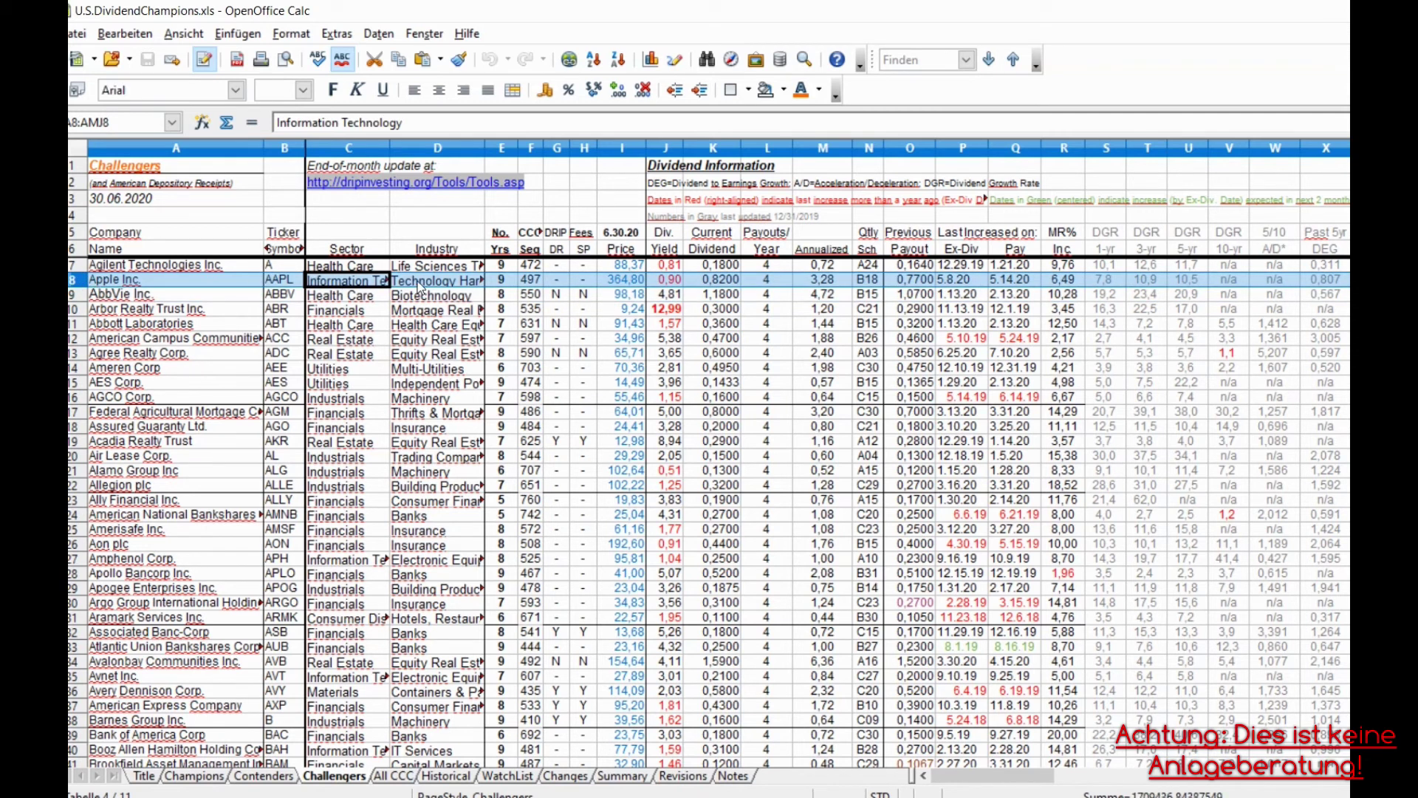